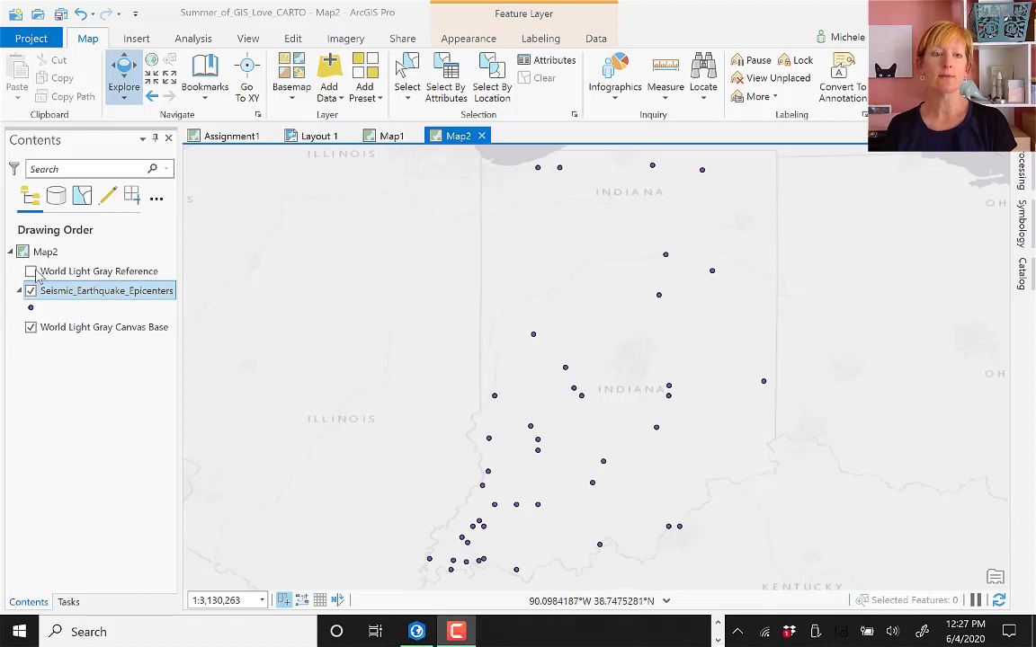
- Open the Seismic_Earthquake_Epicenters attribute table with Ctrl+T
key("ctrl+t")
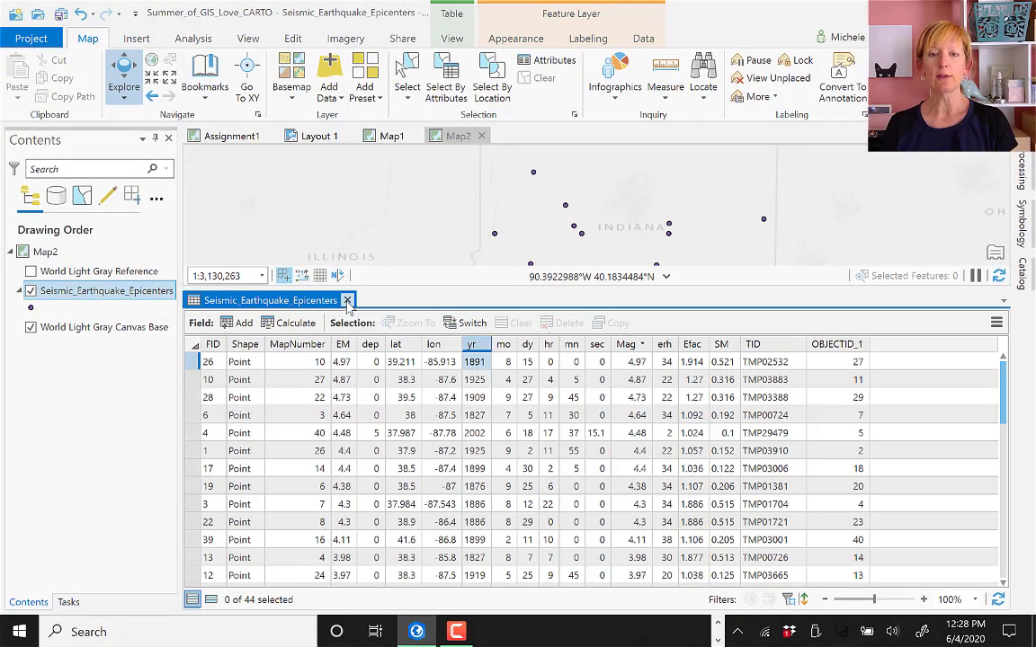
- Close the attribute table and bring up the feature layer's Appearance settings
left_click(347, 300)
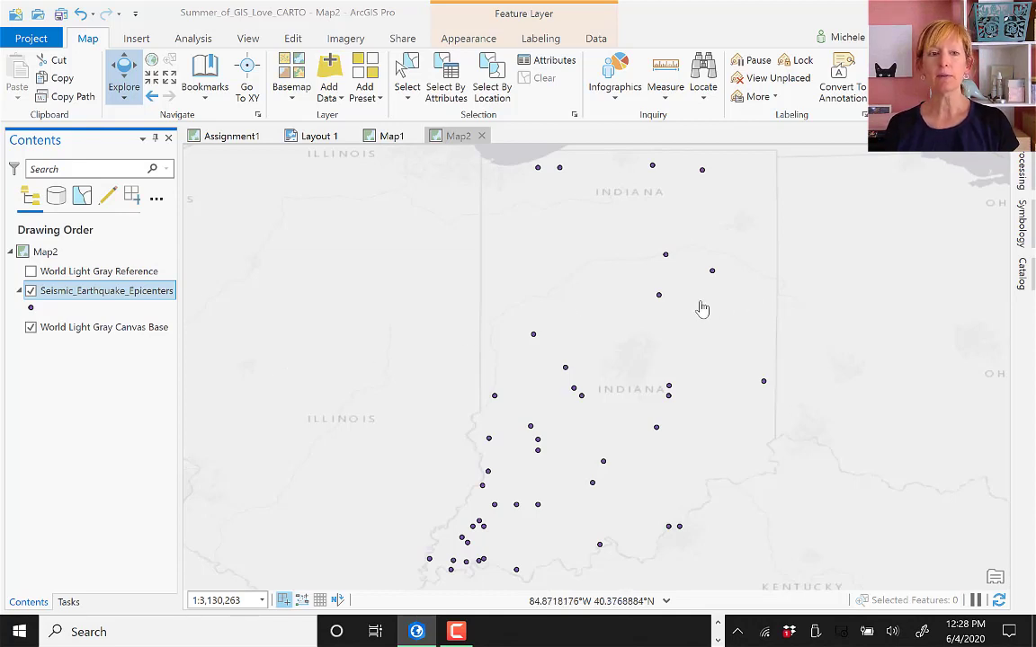
left_click(470, 39)
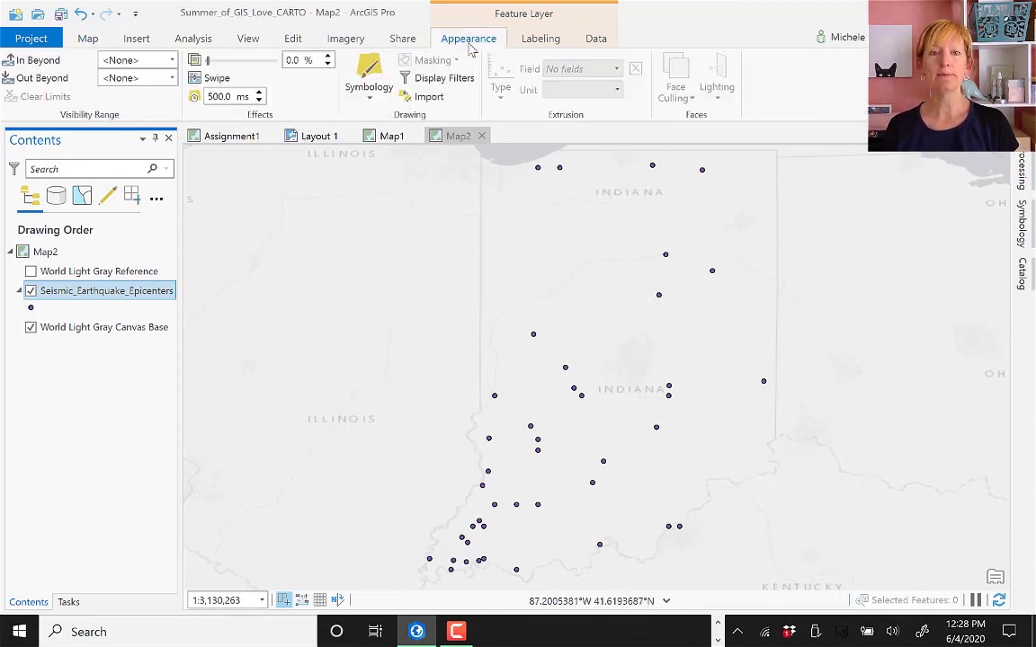
- Change the epicenter symbology from Single Symbol to Unique Values on the yr field
left_click(367, 73)
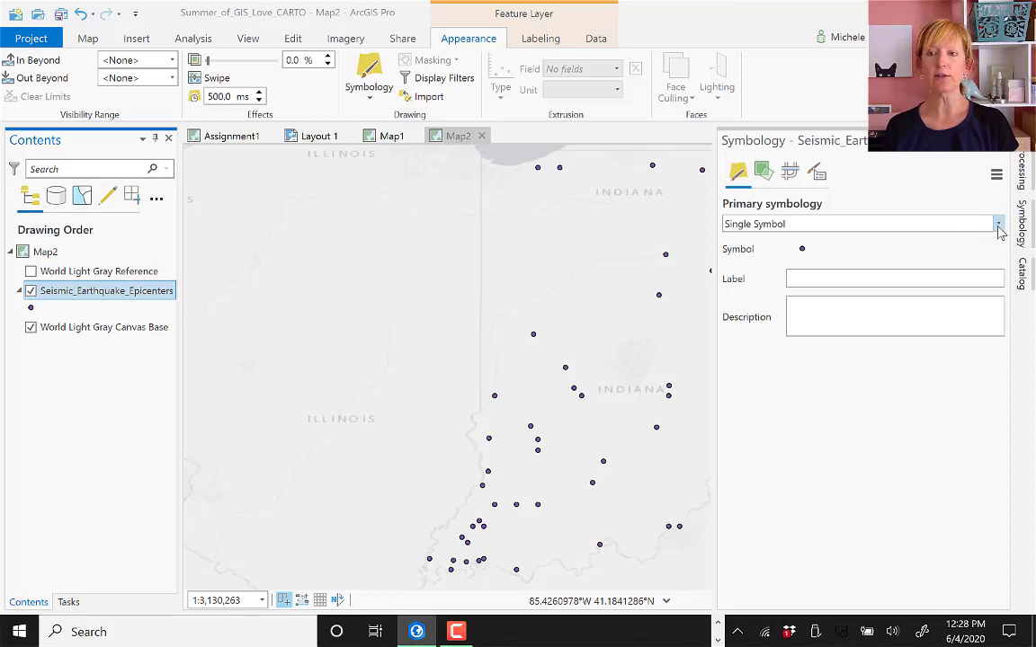
left_click(998, 226)
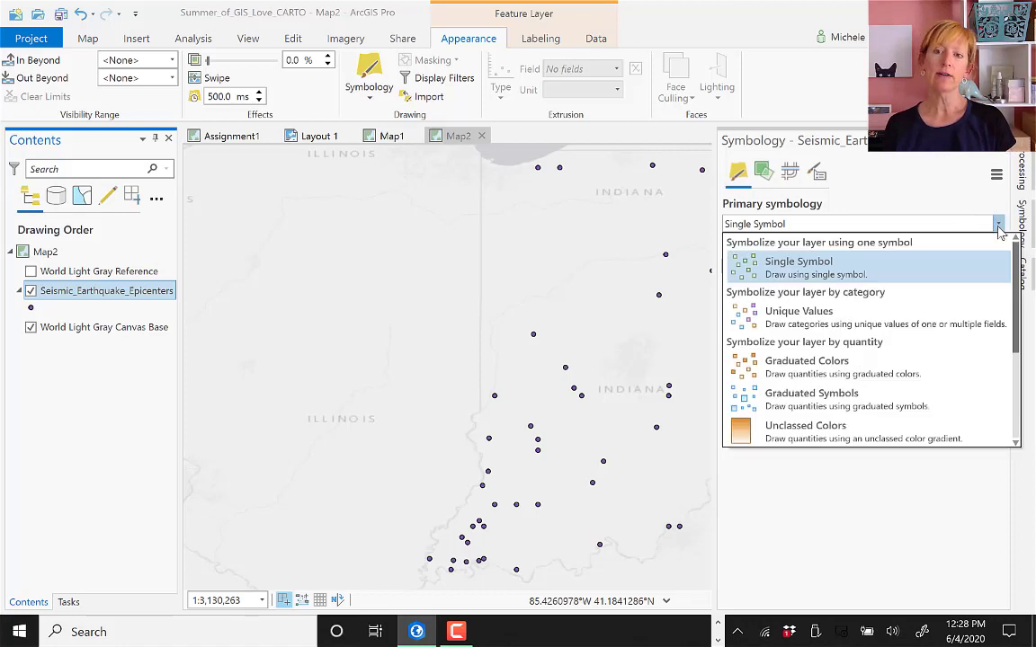
left_click(800, 320)
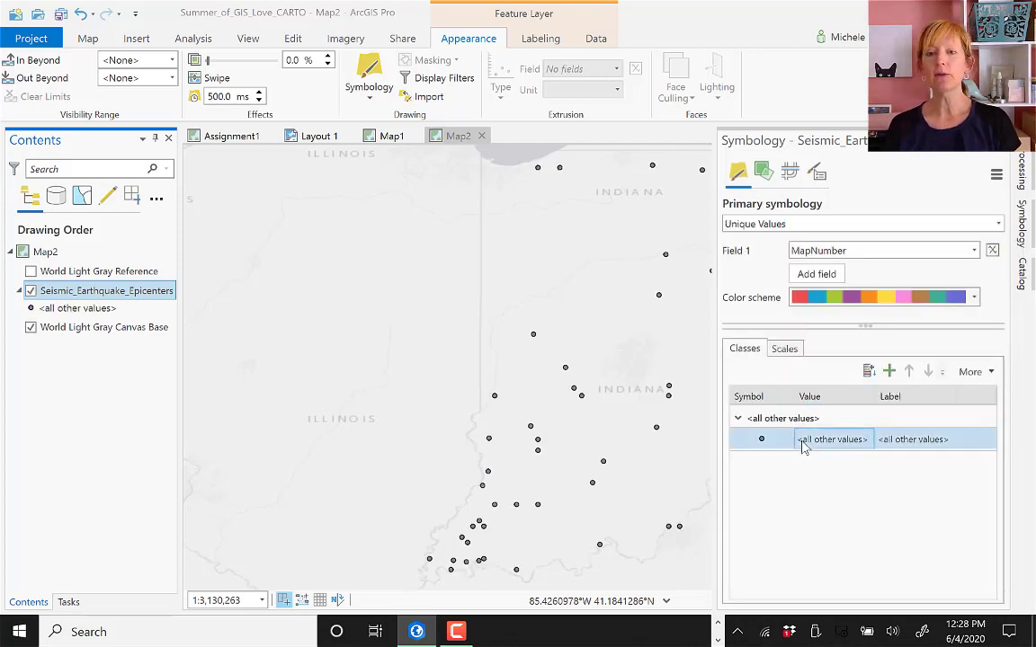
left_click_drag(416, 317, 303, 312)
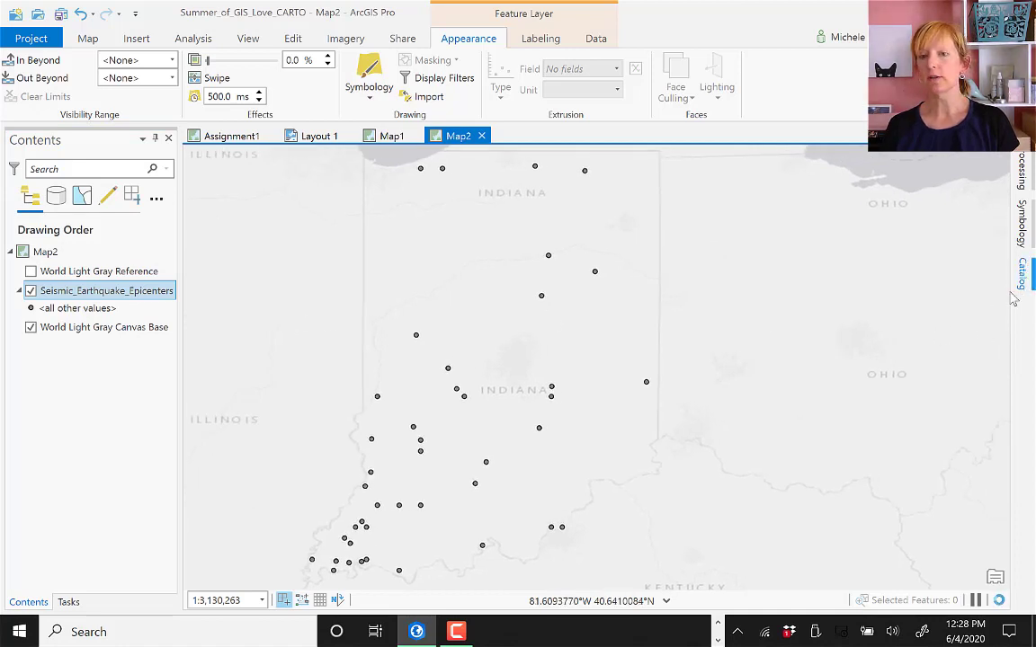
left_click(1023, 229)
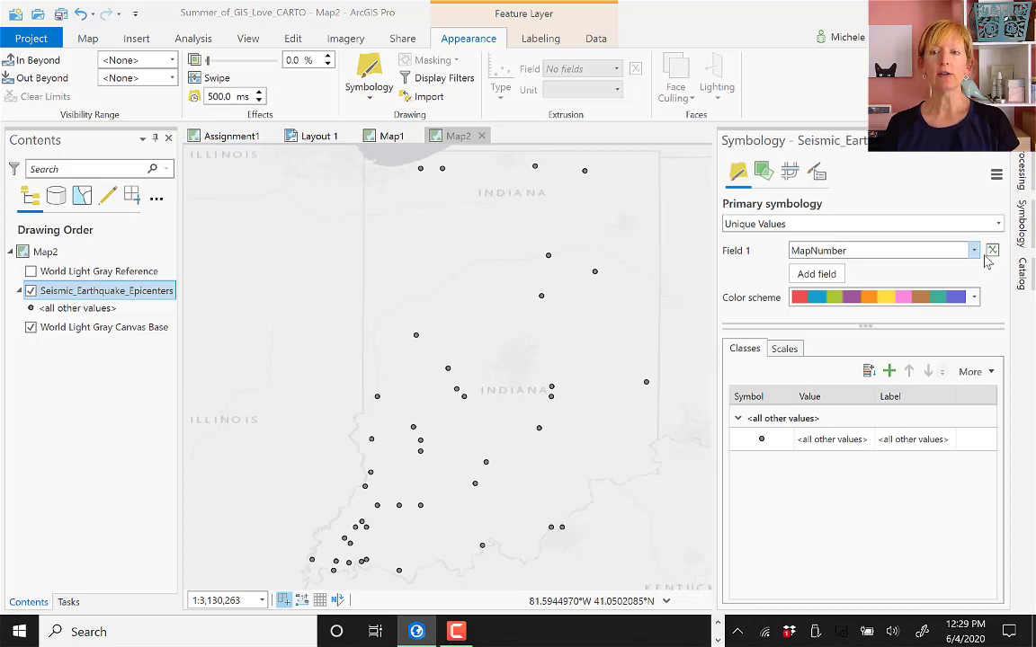
left_click(976, 253)
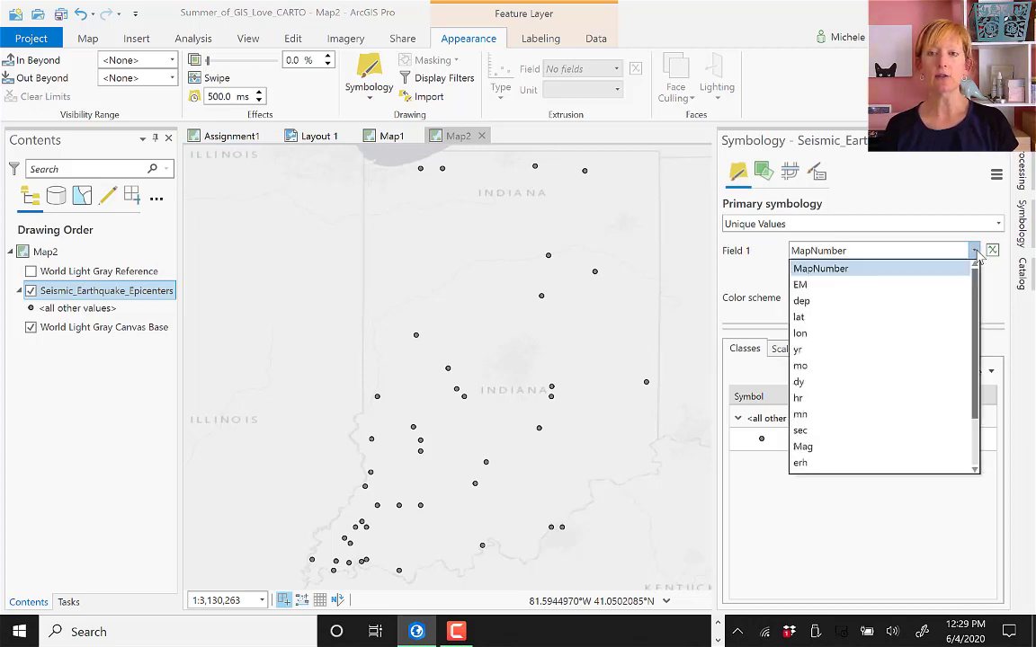
left_click(798, 349)
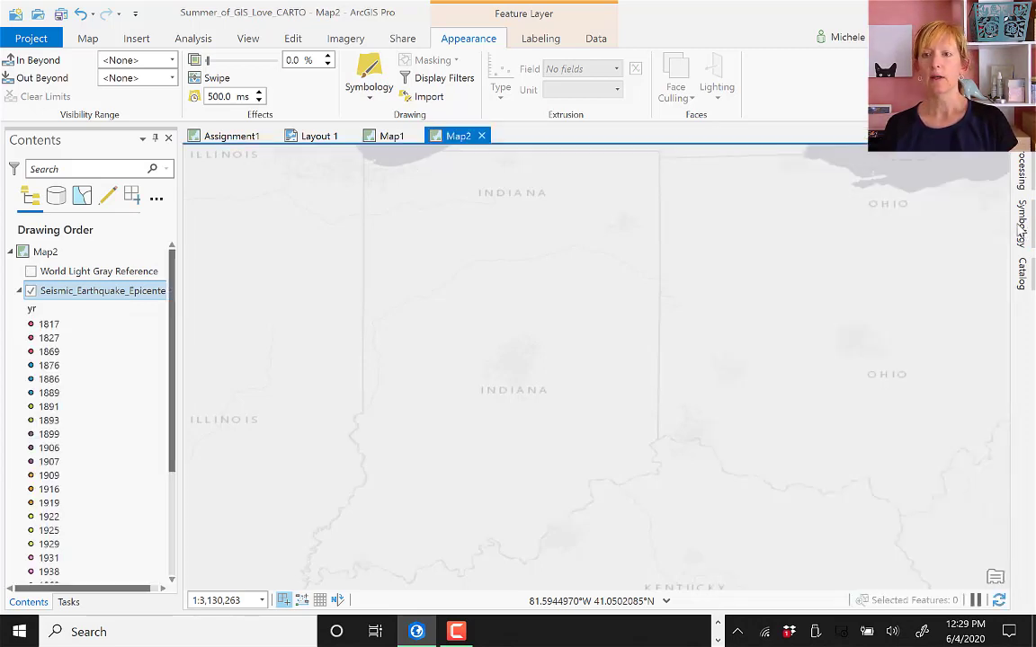
left_click(1023, 229)
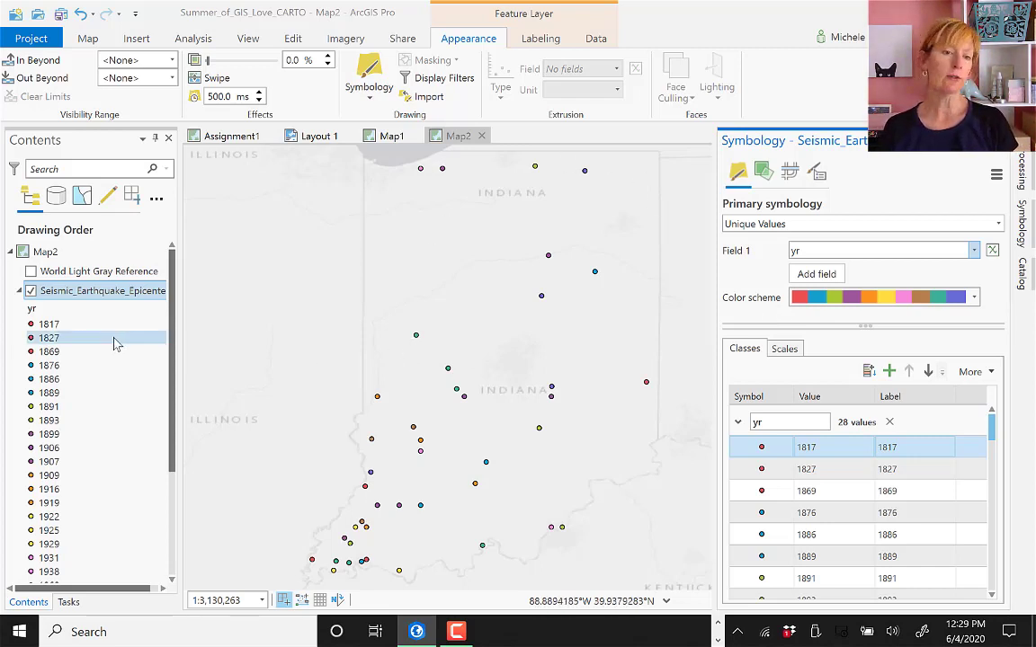
- Group the year classes 1817 through 1899 into one class
scroll(115, 342, "down", 5)
scroll(115, 342, "up", 5)
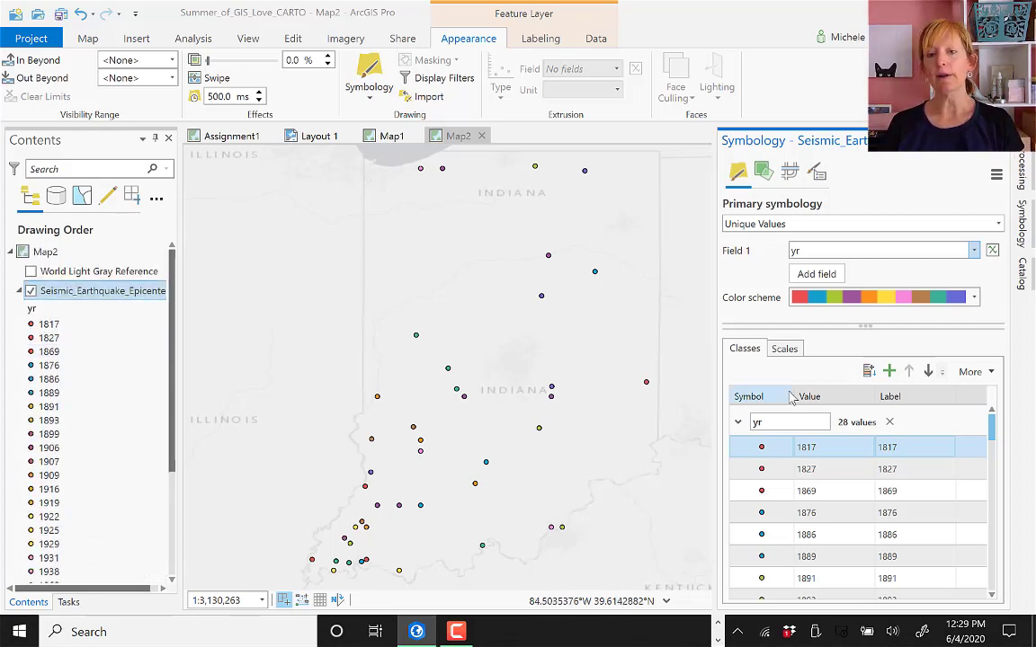
left_click(836, 471, "ctrl")
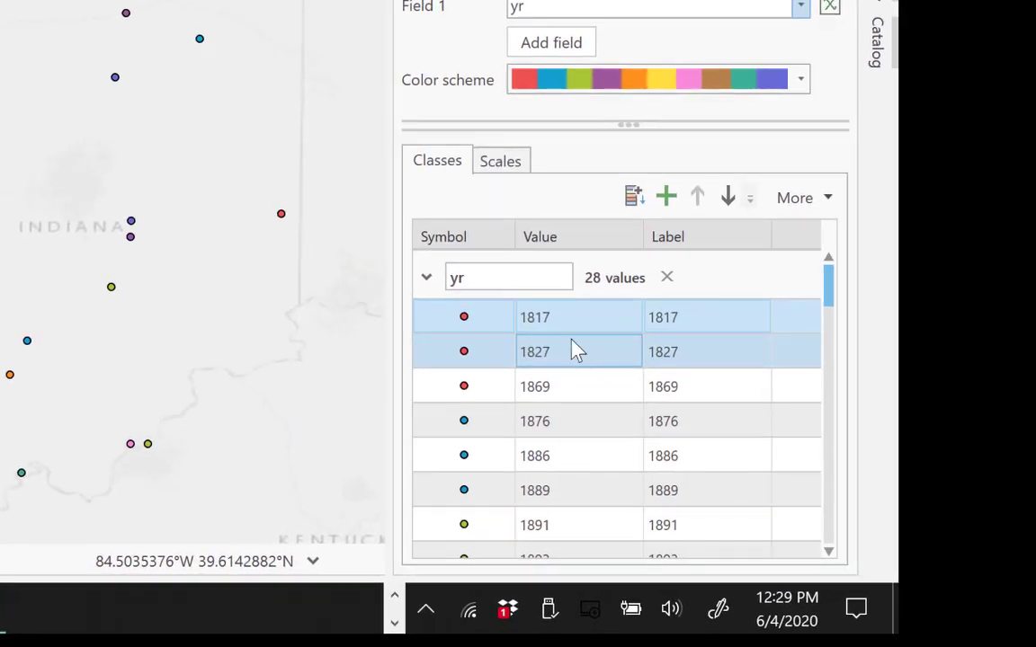
left_click(640, 361)
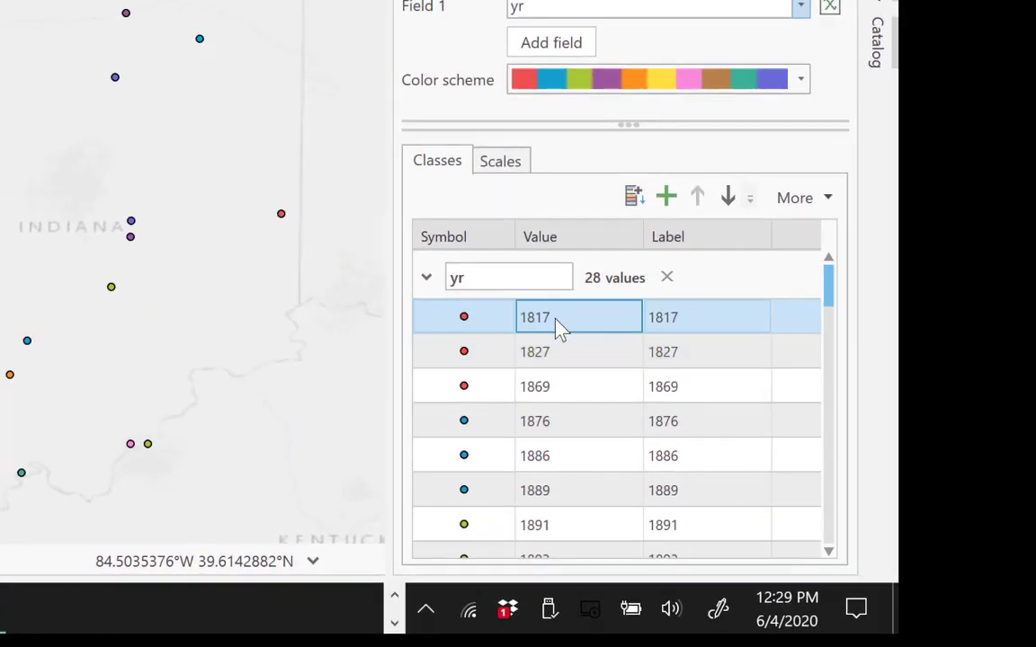
left_click(587, 385, "ctrl")
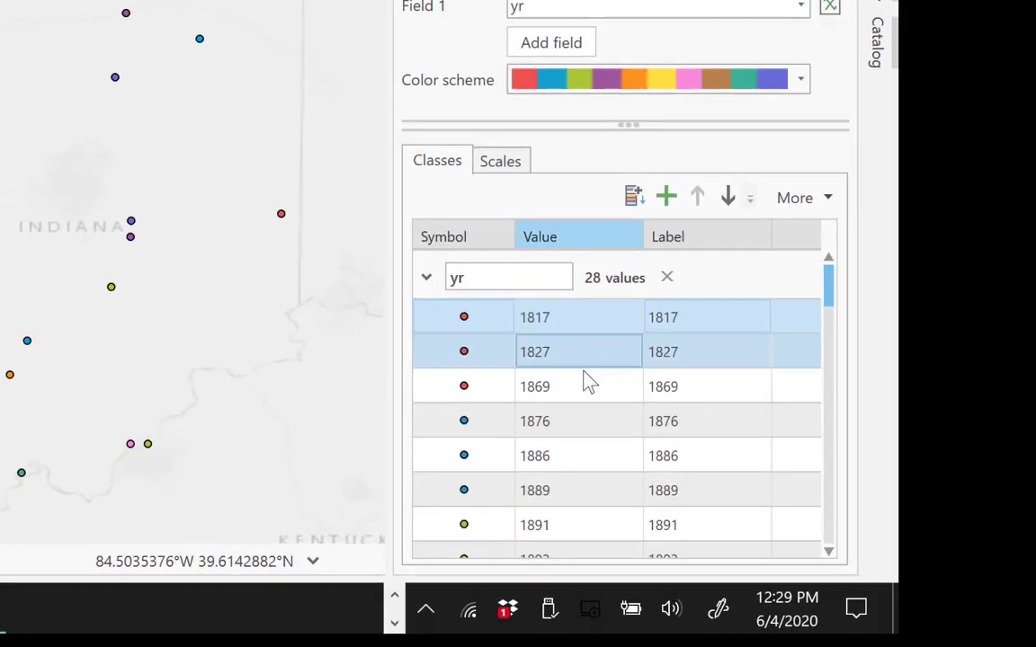
scroll(582, 432, "down", 1)
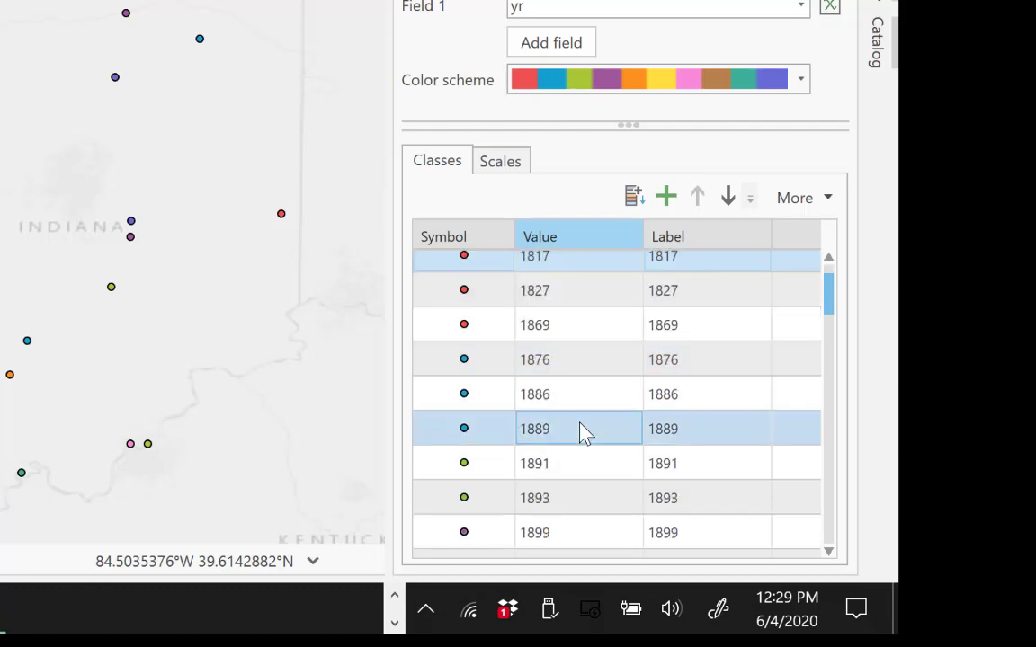
scroll(582, 433, "down", 1)
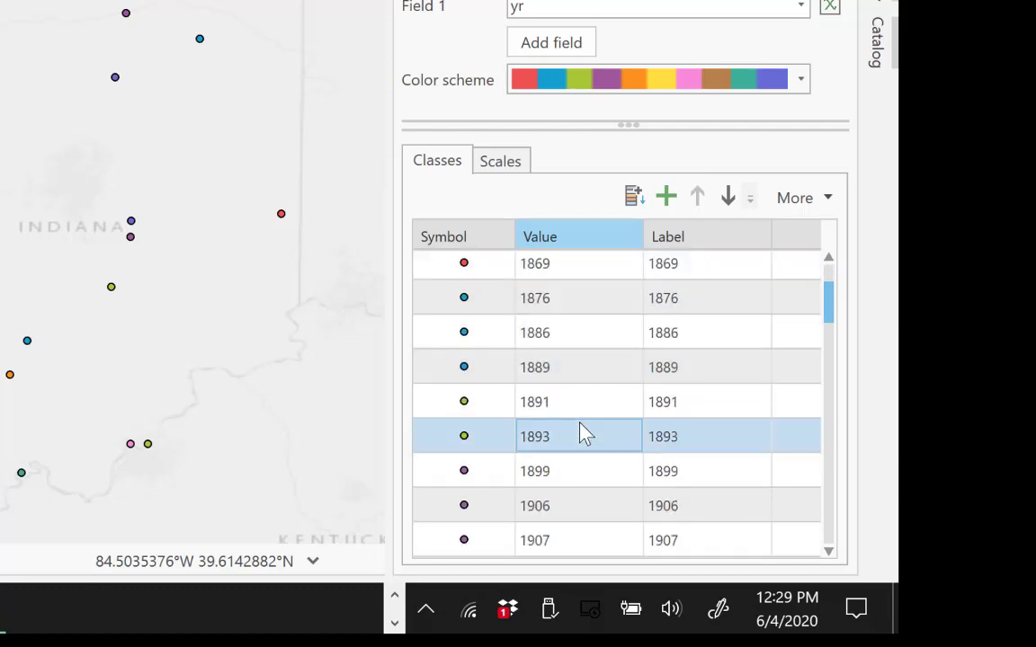
left_click(575, 484, "shift")
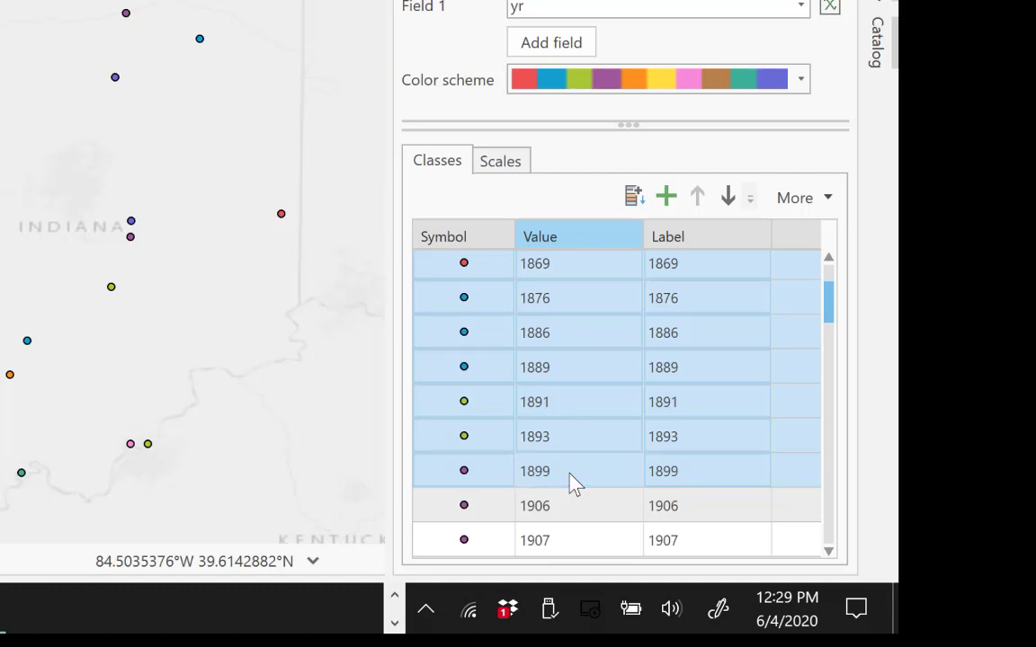
right_click(572, 482)
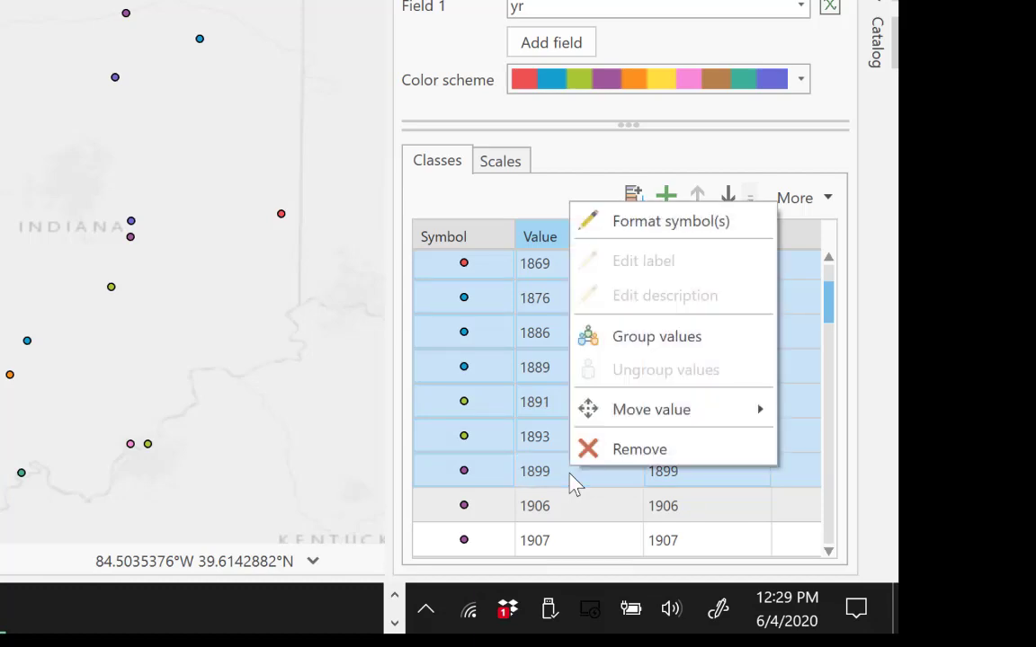
left_click(666, 338)
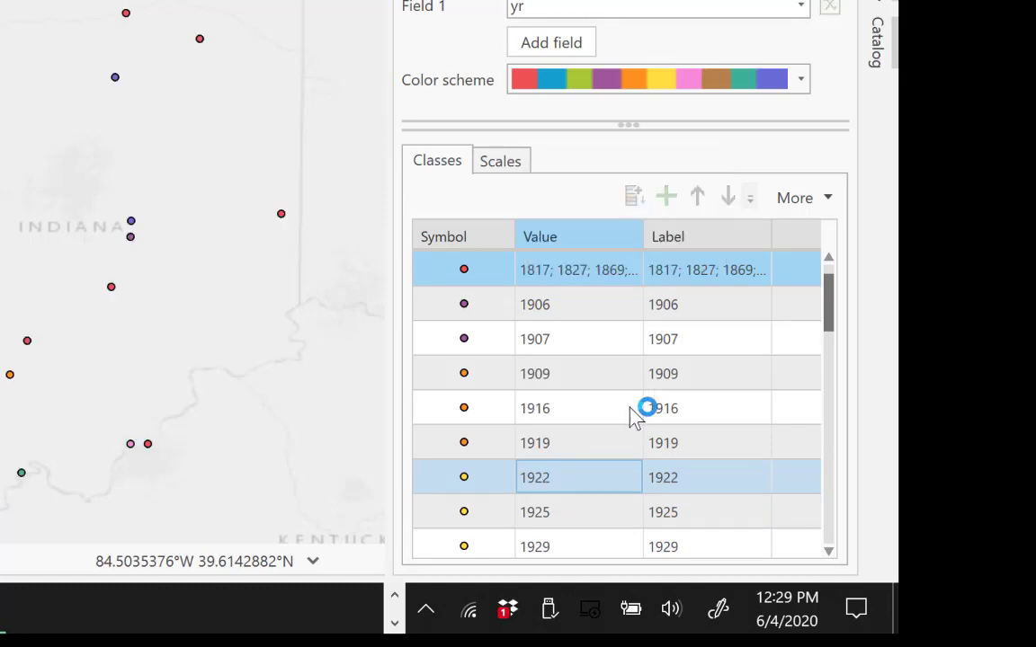
- Group the year classes 1906 through 1990 into a single class
left_click(612, 341)
left_click(572, 308)
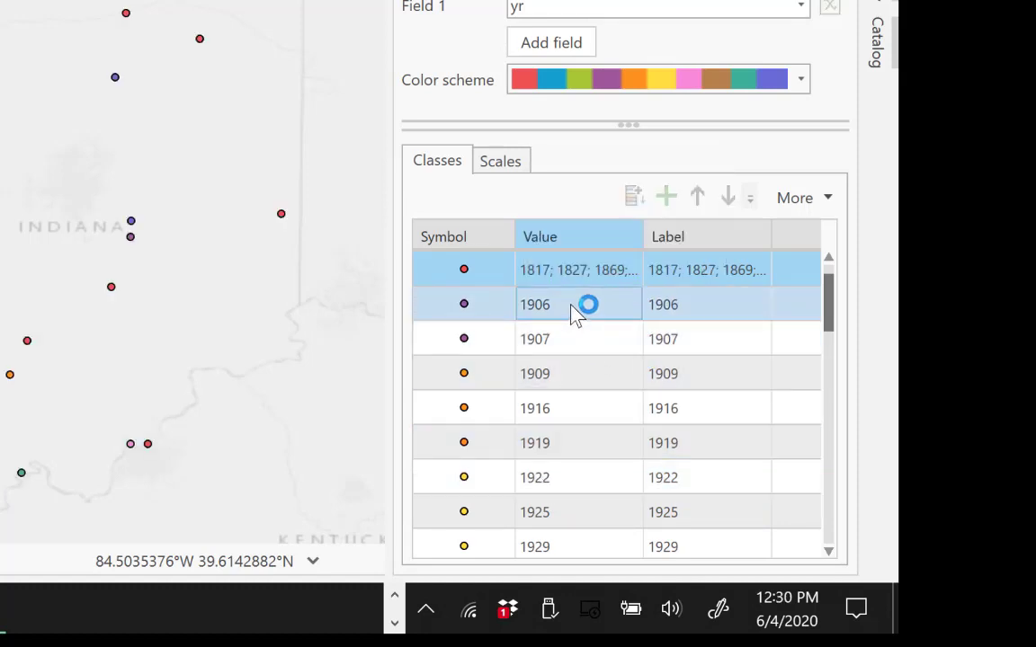
scroll(576, 311, "down", 1)
left_click(576, 311)
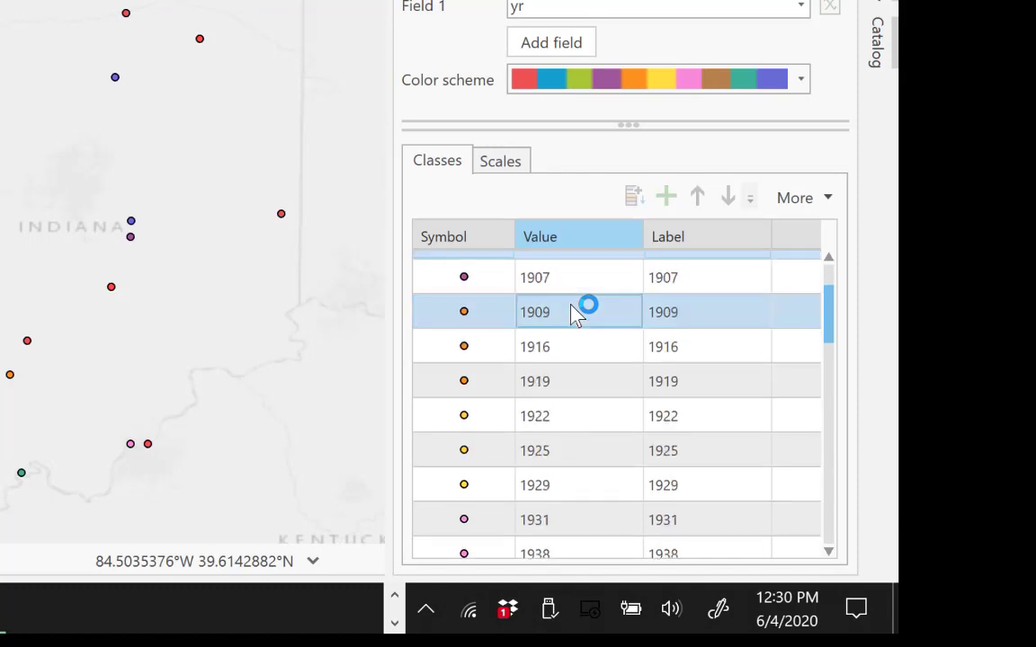
scroll(576, 311, "down", 2)
left_click(575, 313)
scroll(575, 313, "down", 1)
left_click(575, 313)
scroll(575, 313, "down", 2)
left_click(576, 315)
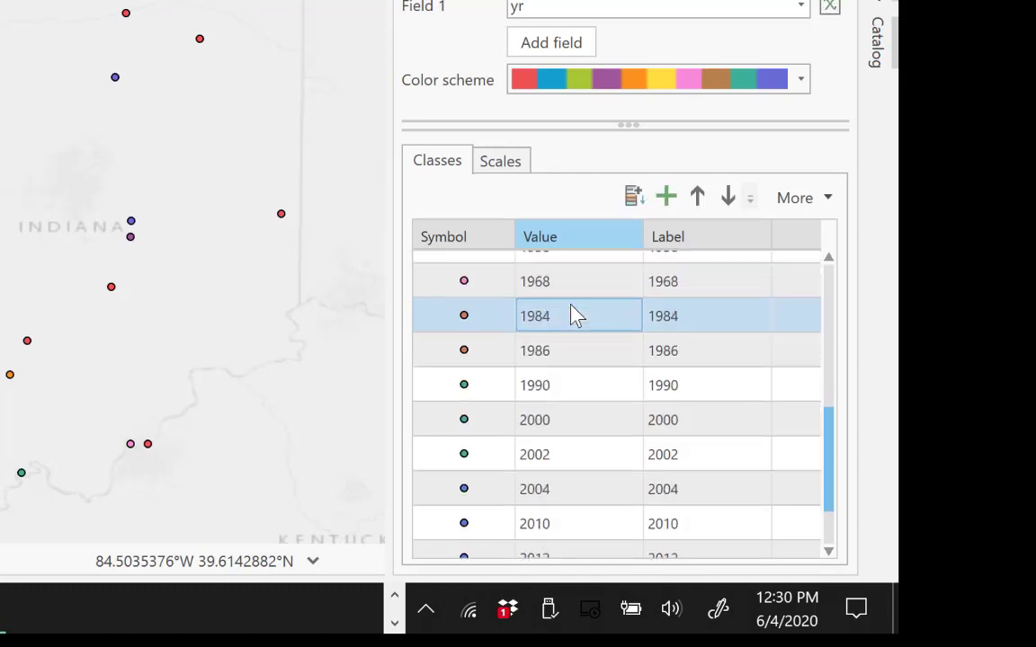
left_click(570, 389)
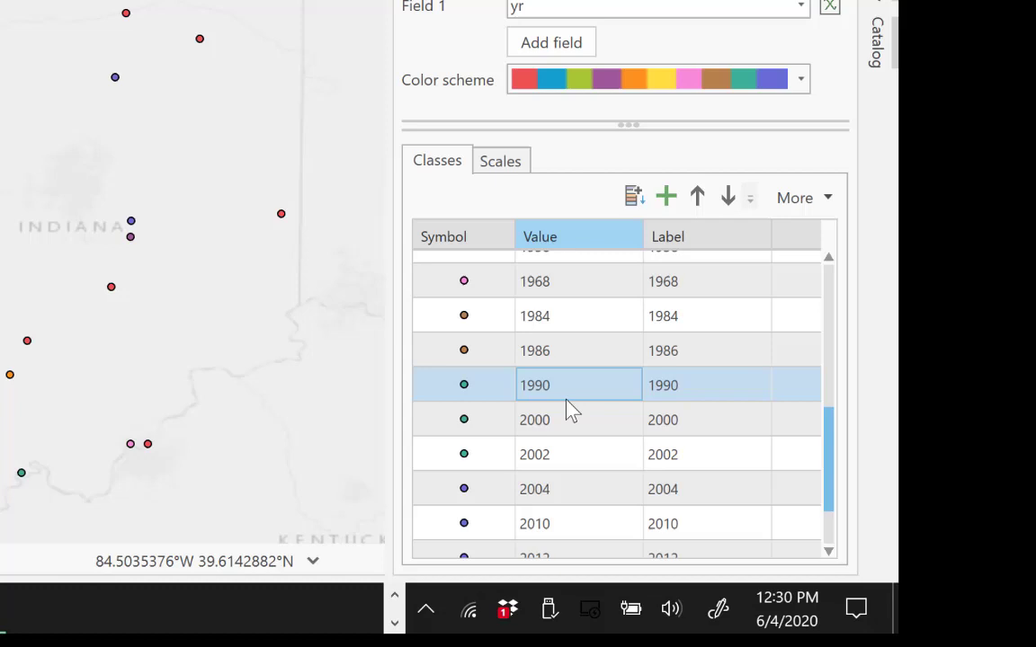
left_click(566, 402, "shift")
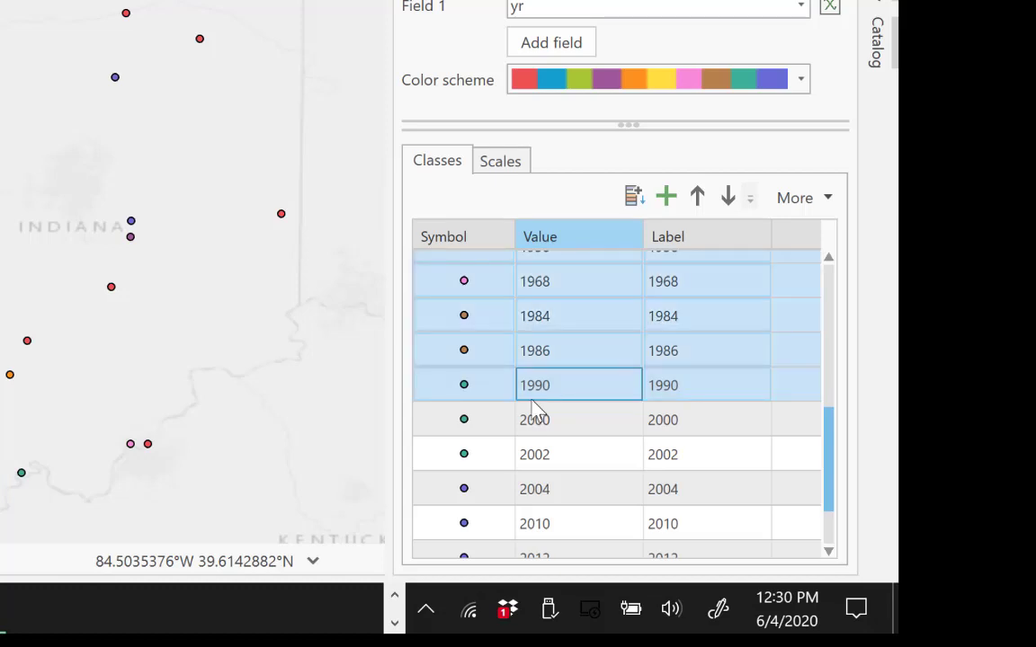
right_click(535, 396)
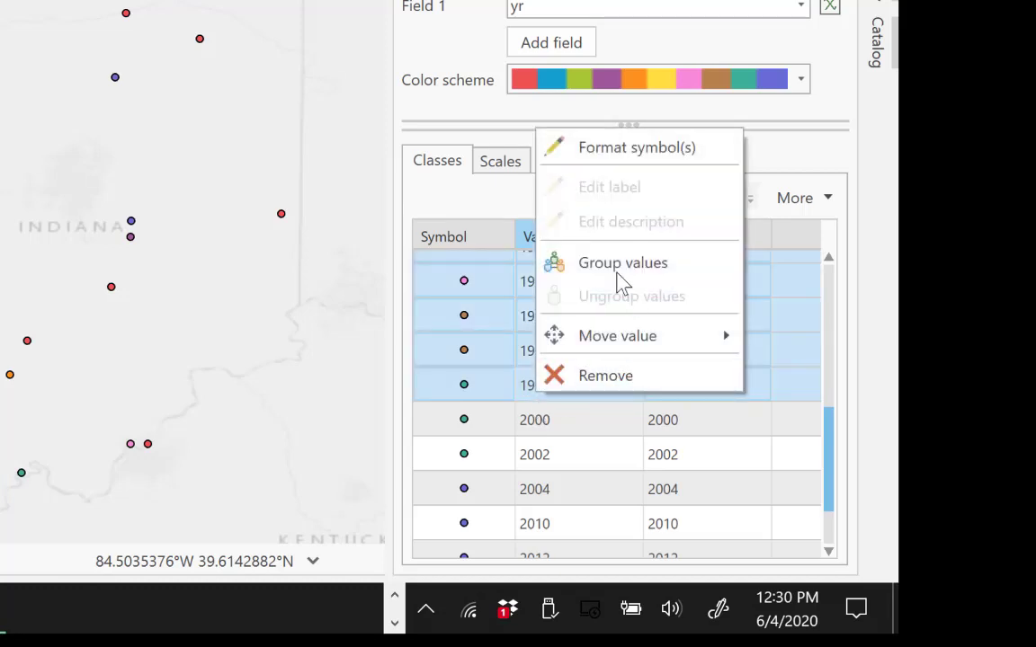
left_click(620, 272)
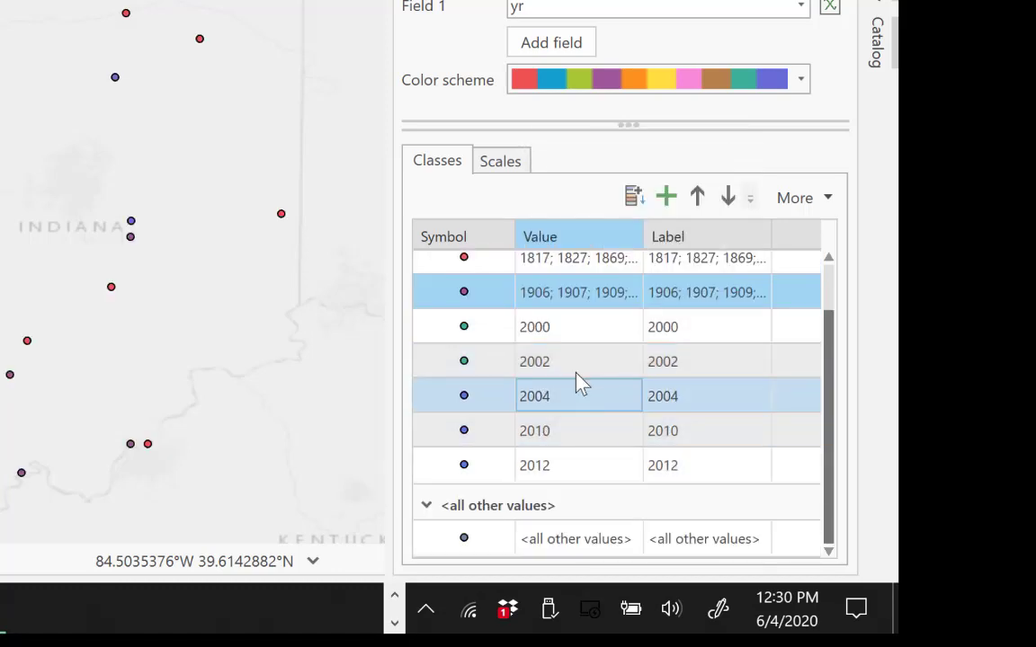
- Merge the 2000–2012 year classes into one class
left_click(569, 332)
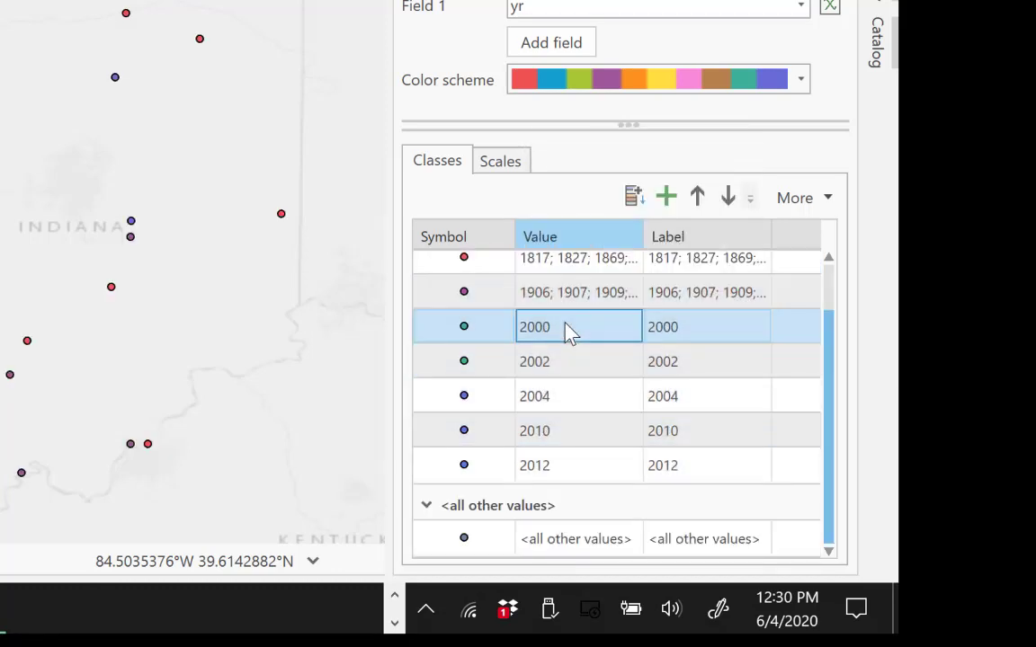
left_click(574, 472, "ctrl")
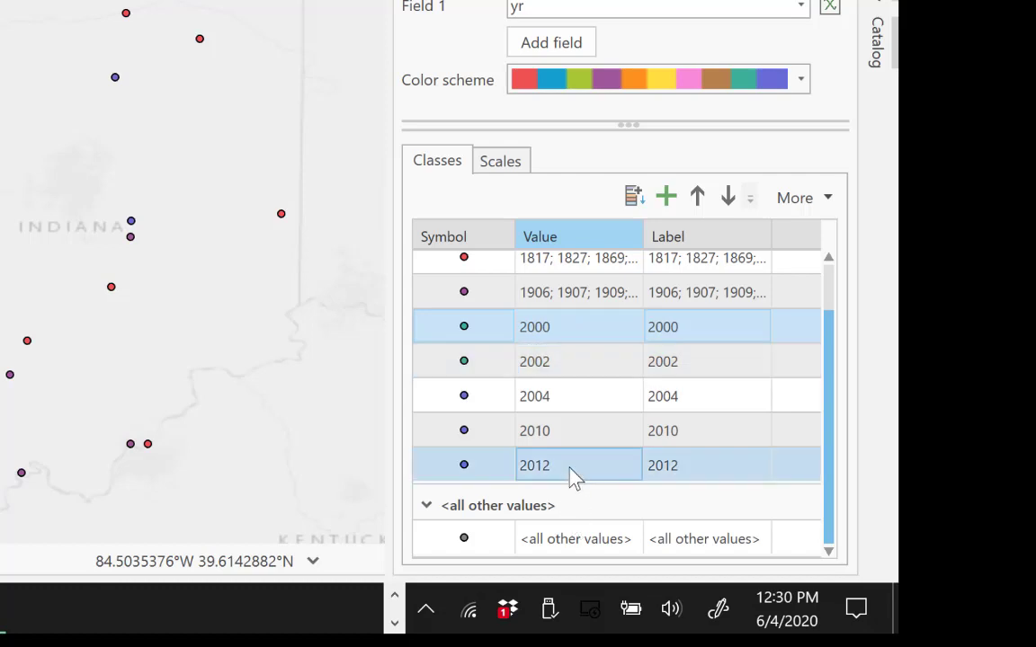
left_click(573, 472, "shift")
right_click(574, 472)
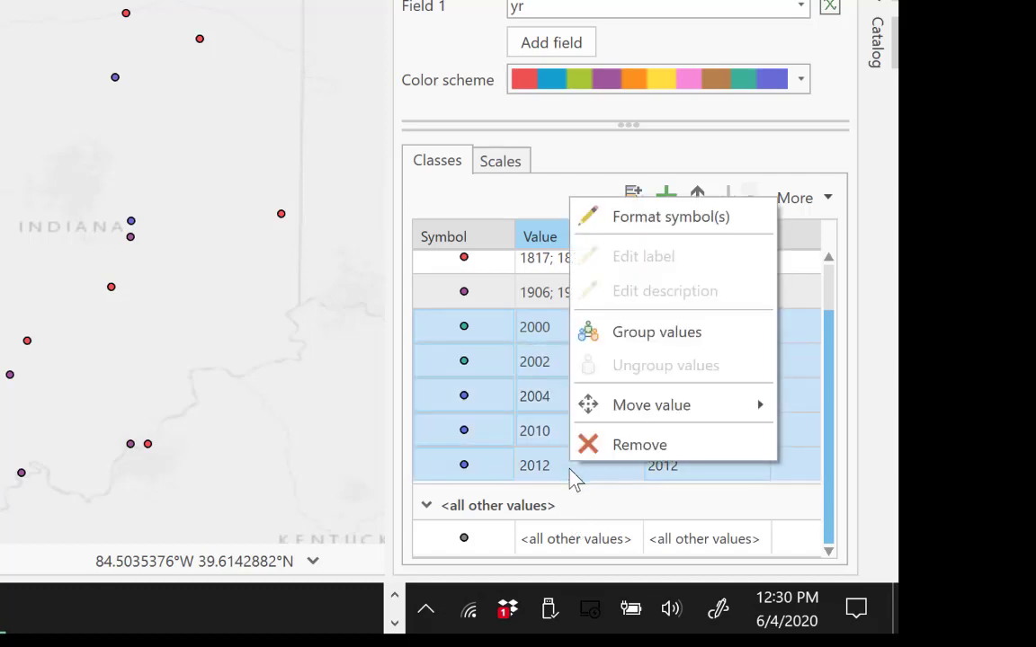
left_click(662, 333)
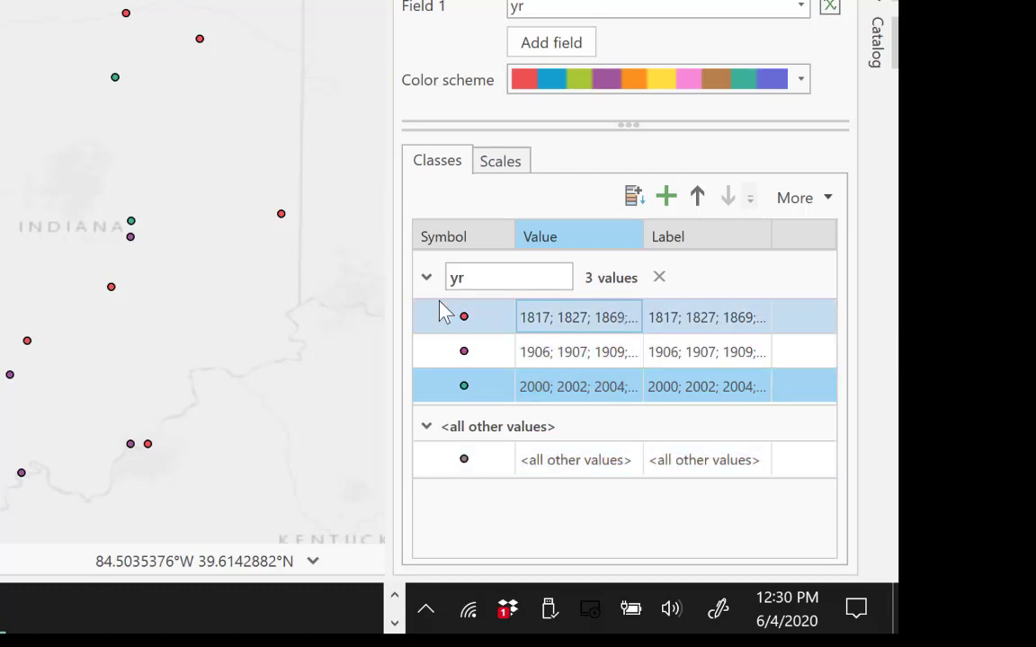
- Enlarge all epicenter point symbols from 4 pt to 8 pt using Format all symbols
left_click(826, 205)
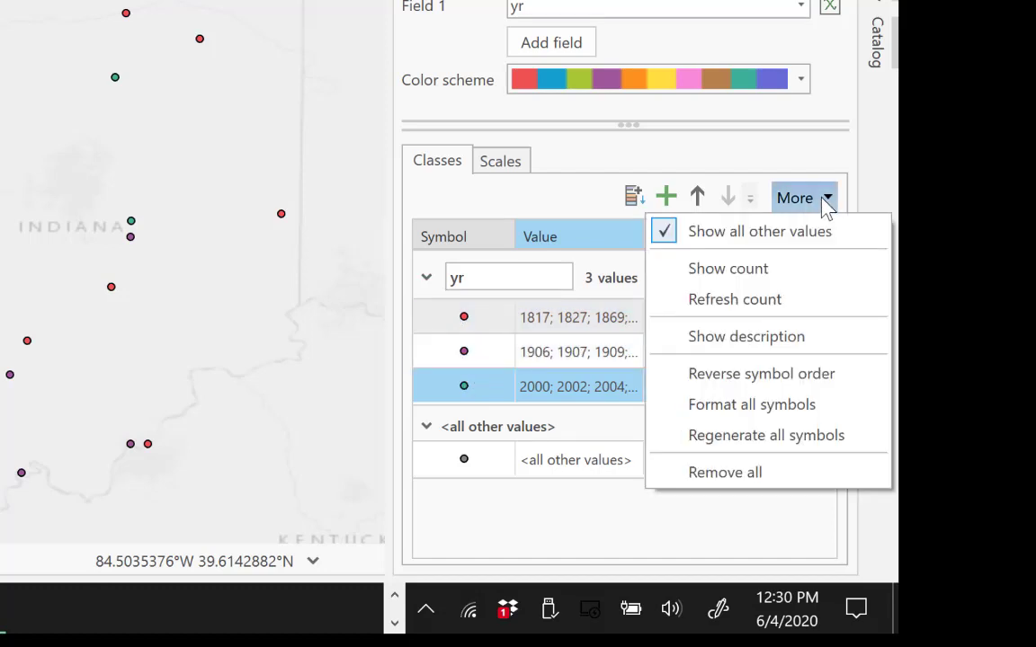
left_click(734, 414)
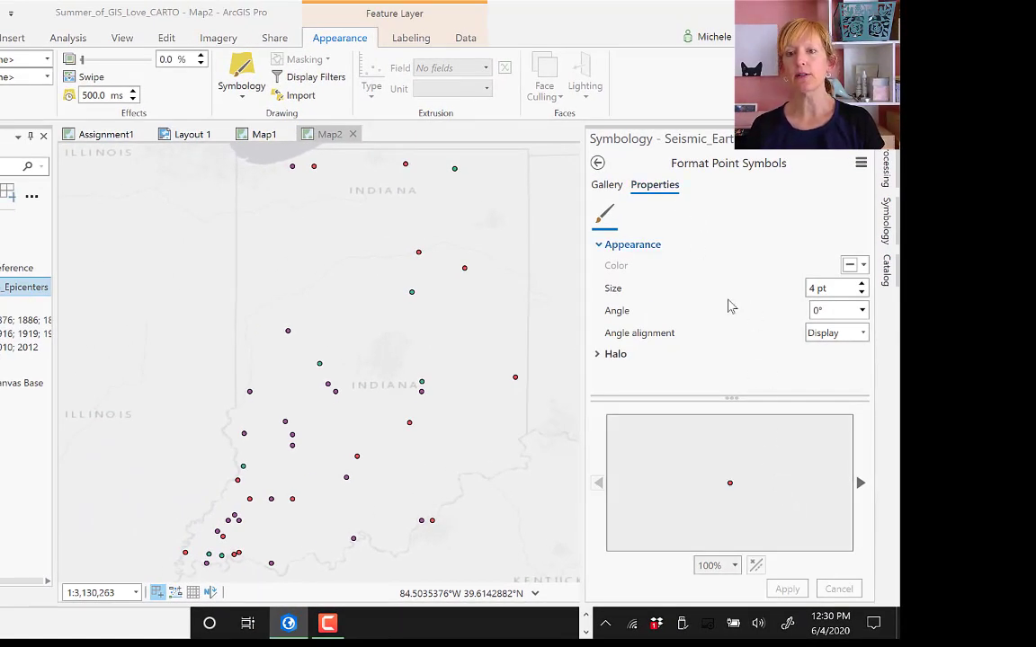
left_click(862, 286)
left_click(861, 286)
left_click(861, 286)
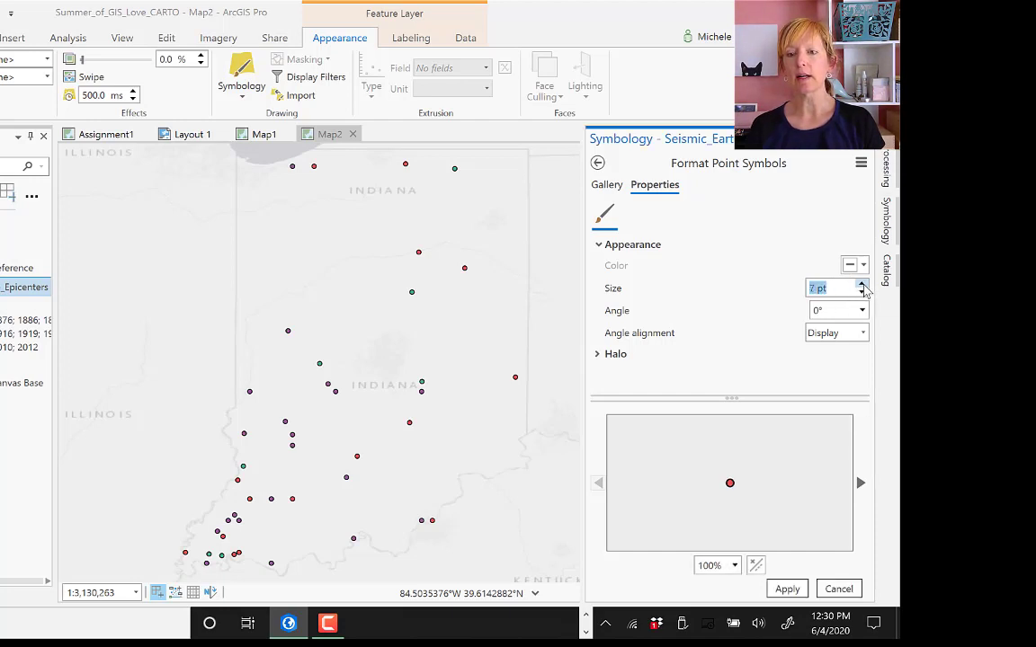
left_click(862, 285)
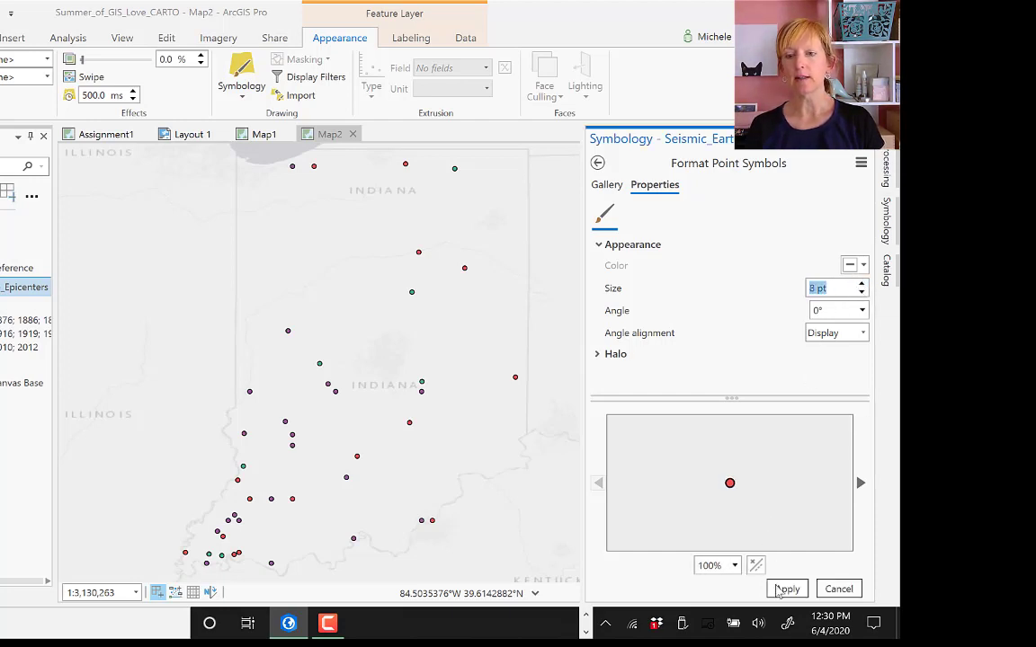
left_click(786, 592)
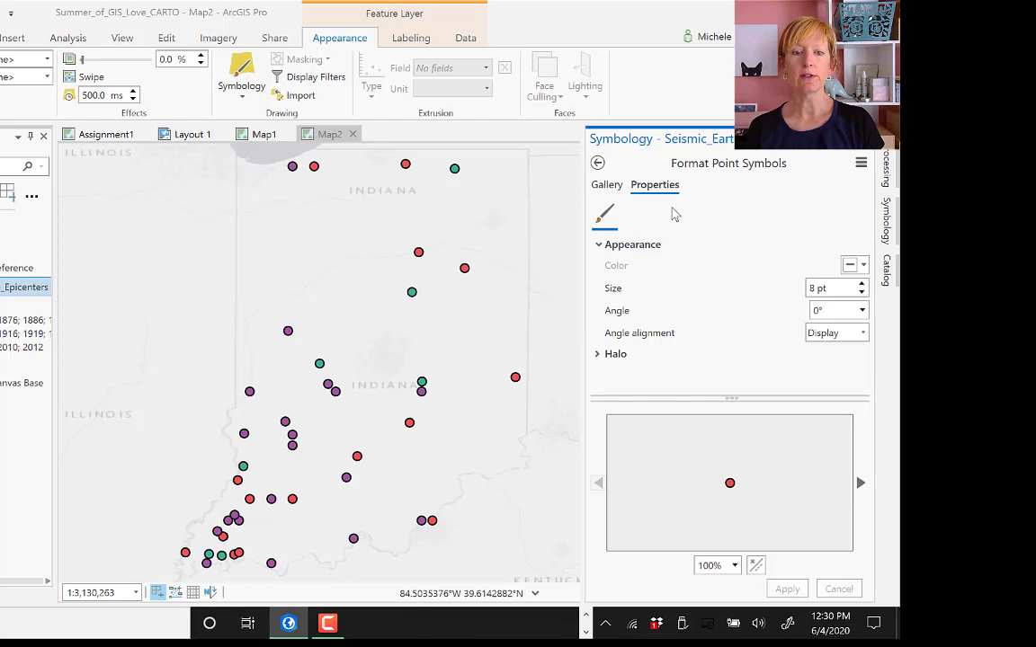
- Recolour the three year classes with a pastel scheme of light green, pink and peach
left_click(597, 164)
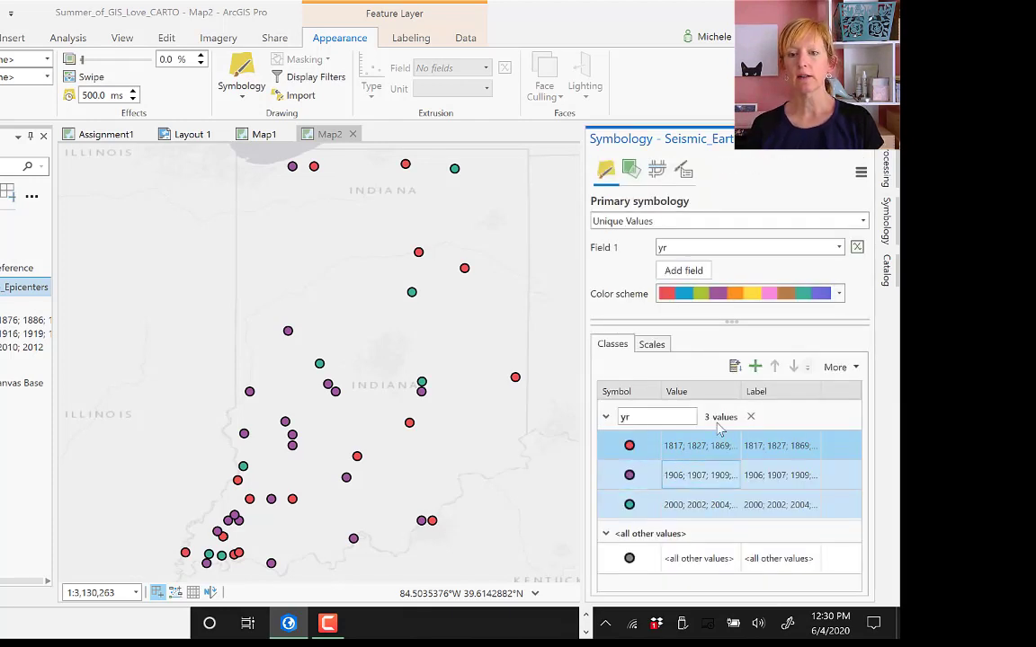
left_click(838, 296)
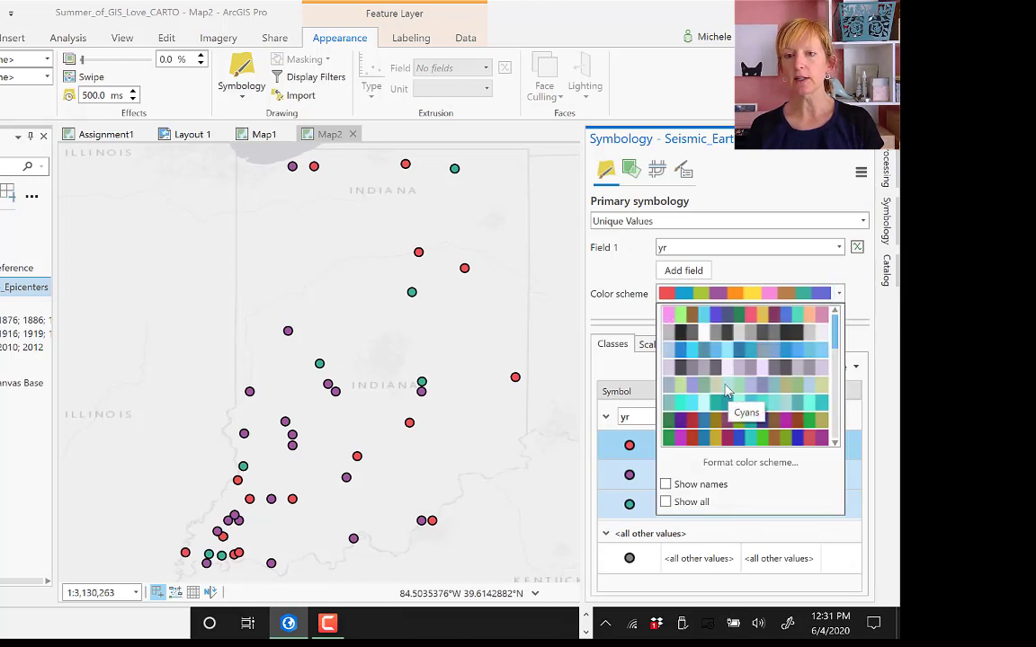
left_click(712, 314)
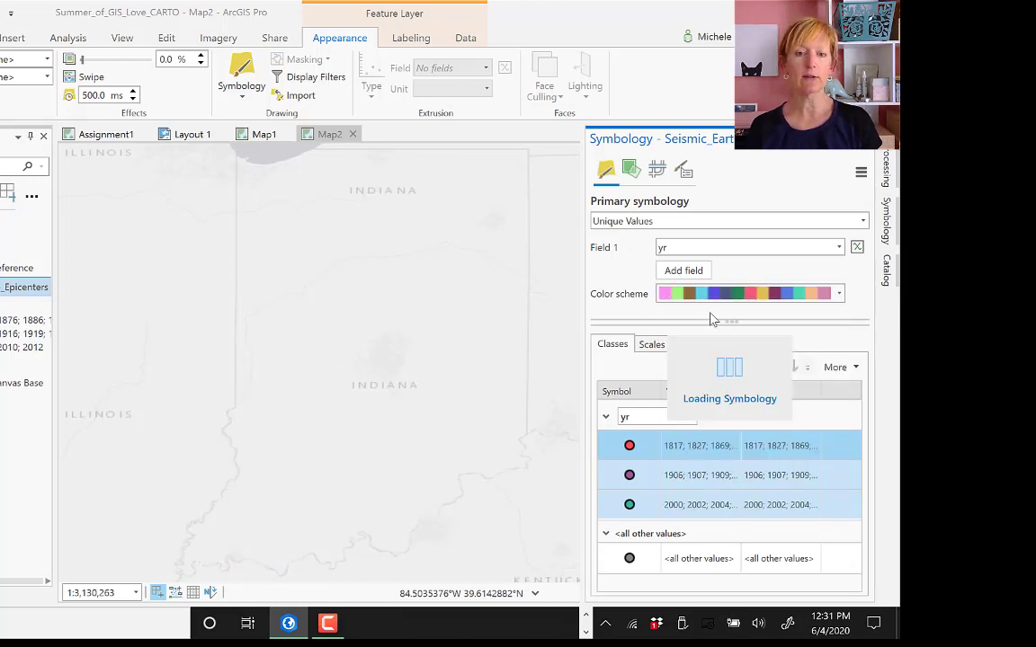
left_click(839, 294)
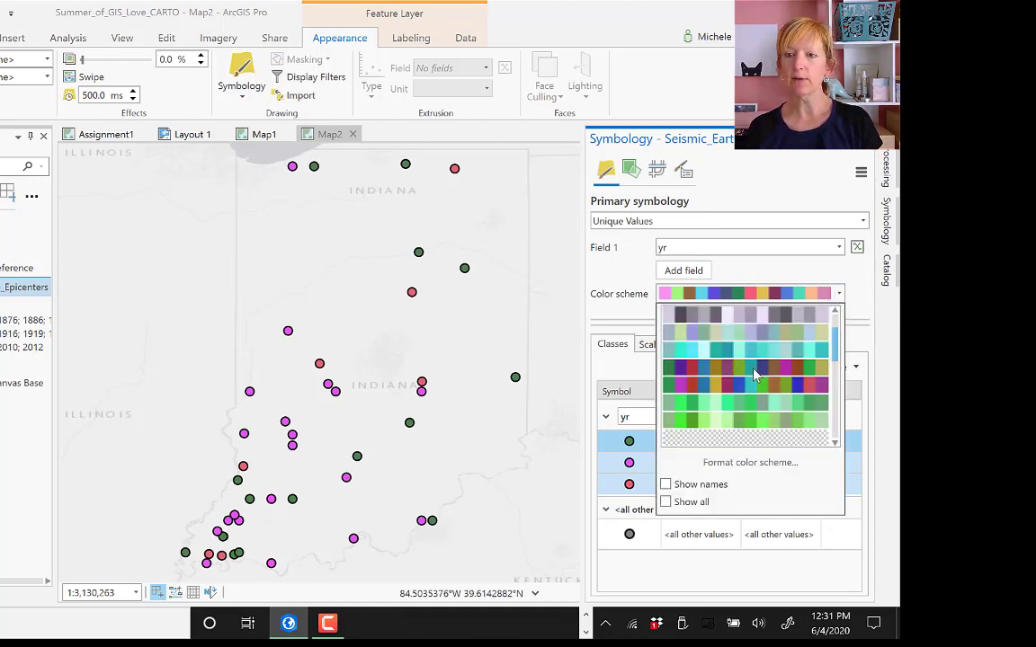
scroll(755, 375, "down", 5)
scroll(755, 376, "up", 5)
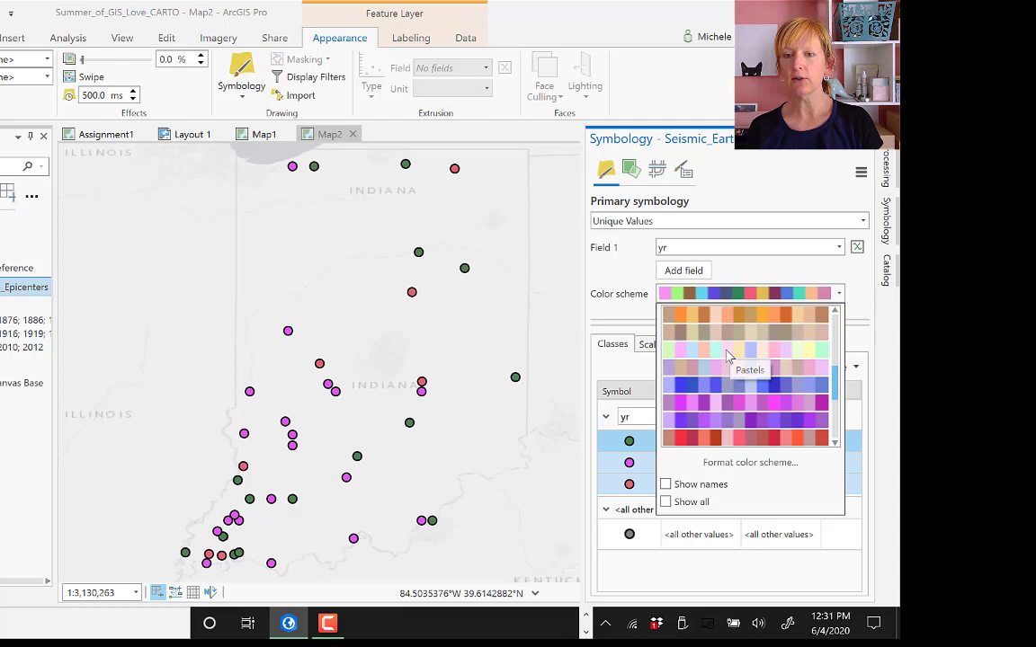
left_click(733, 356)
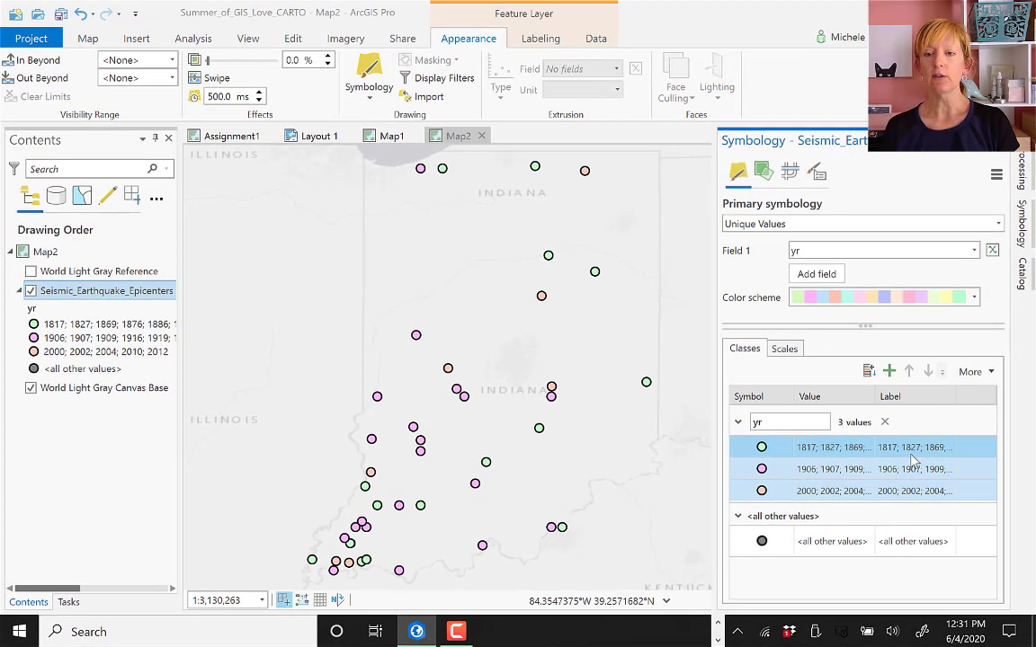
- Label the 1817, 1906 and 2000 classes as 1800's, 1900's and 2000's
left_click(901, 449)
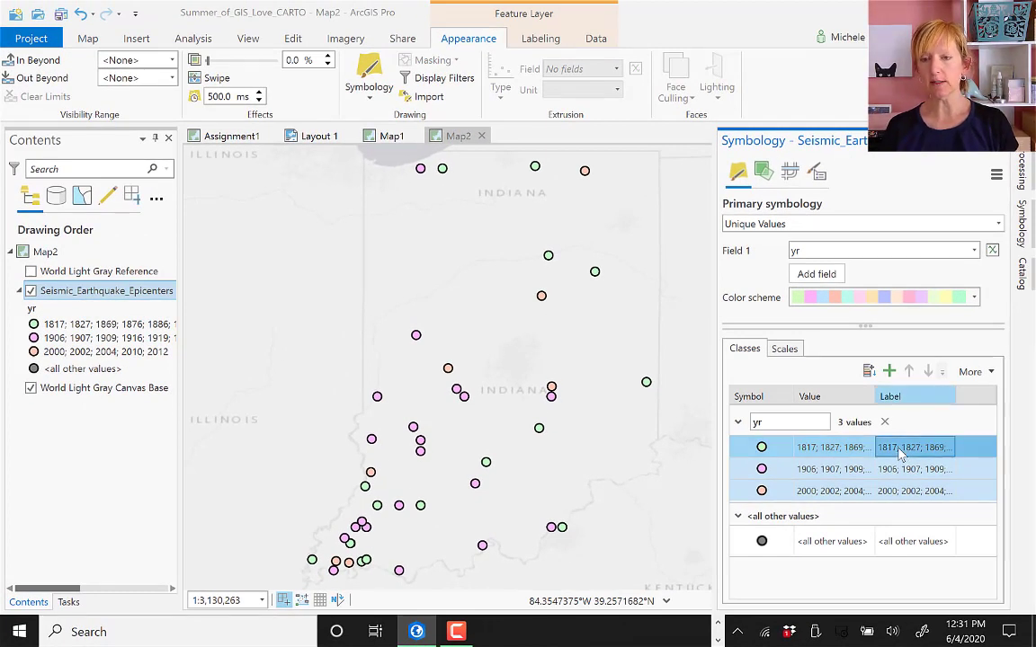
left_click(901, 454)
type("1800's")
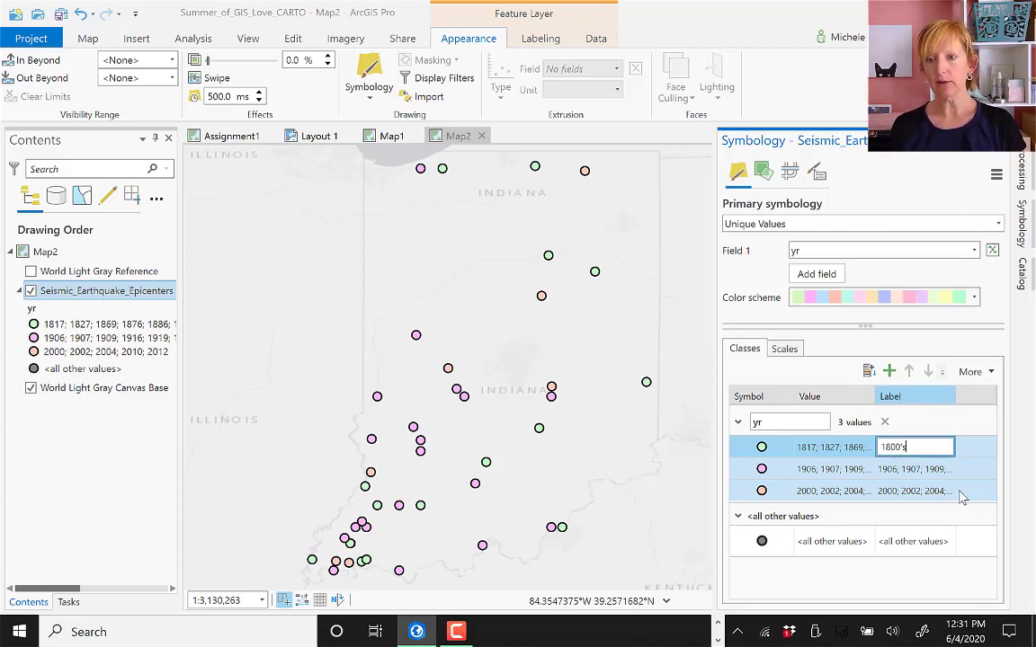
left_click(910, 470)
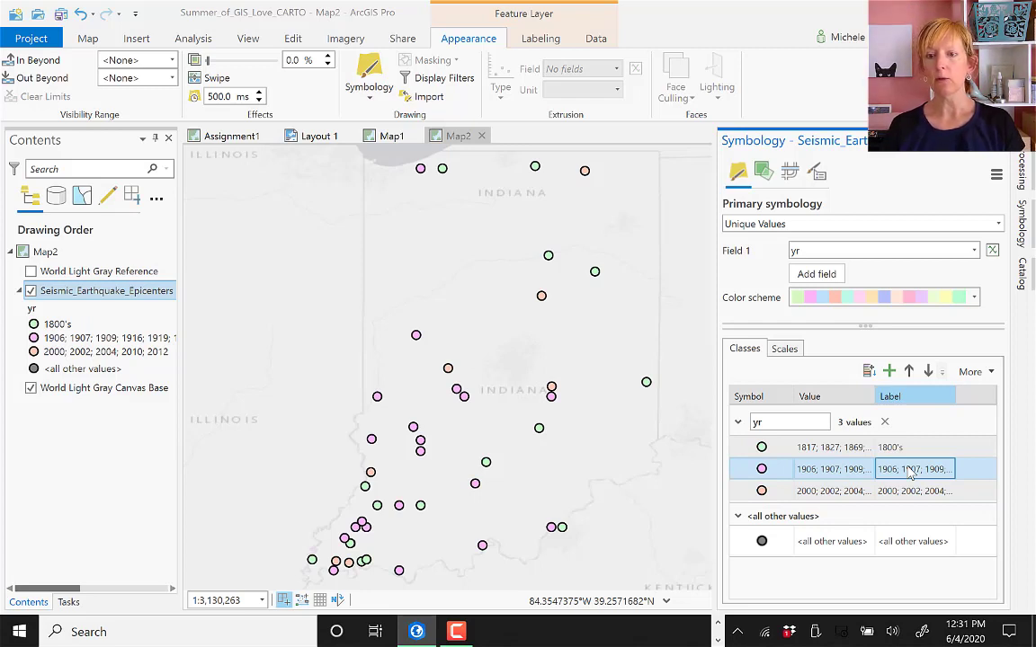
left_click(911, 469)
type("1900's")
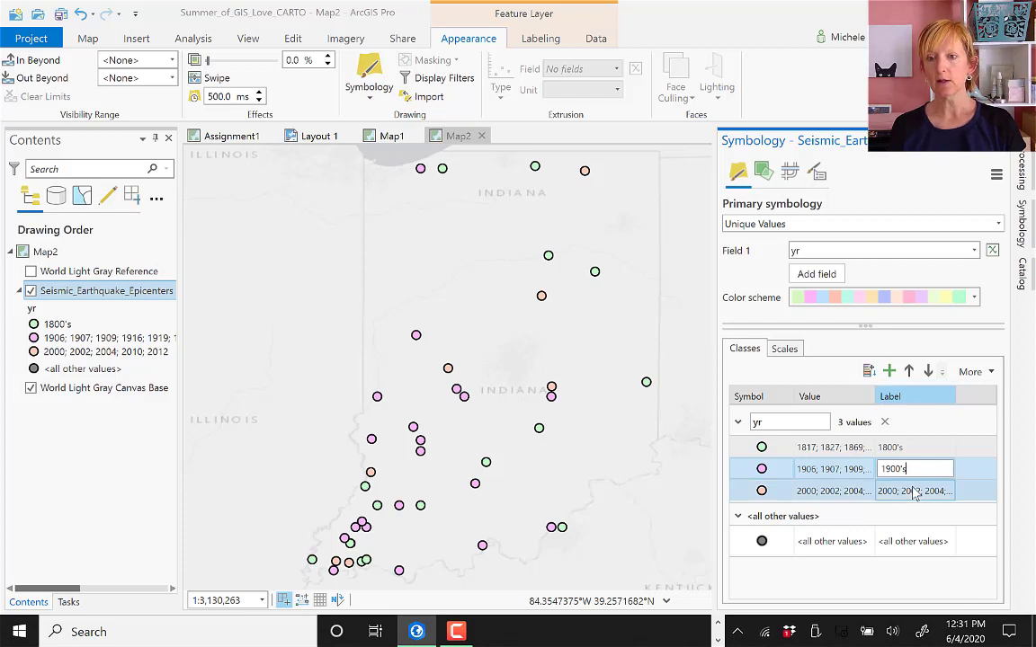
left_click(914, 491)
left_click(914, 491)
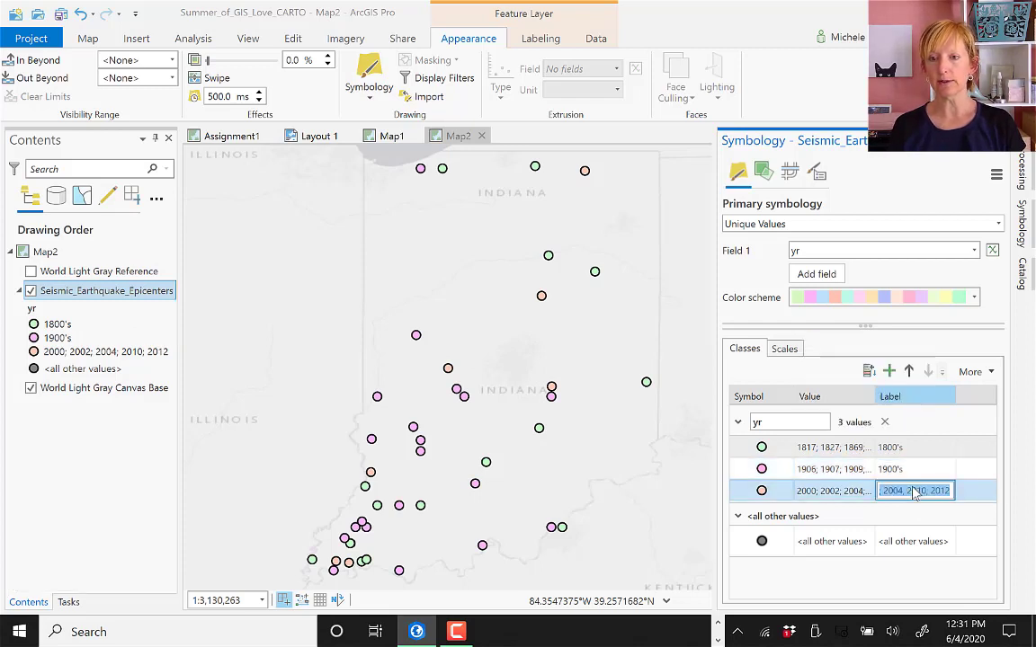
type("200")
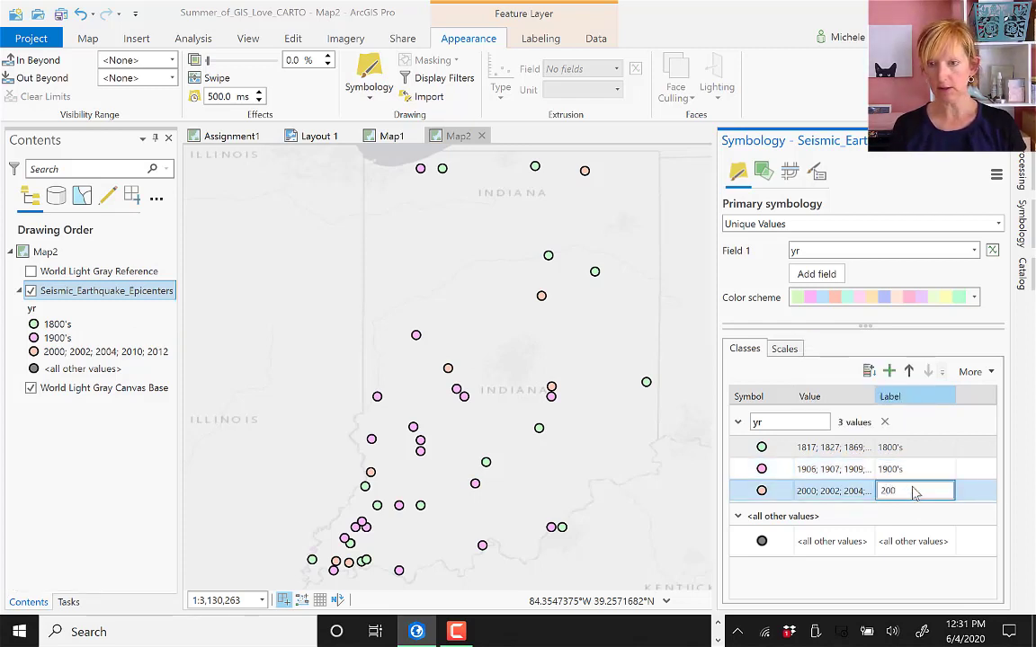
type("0's")
key("Return")
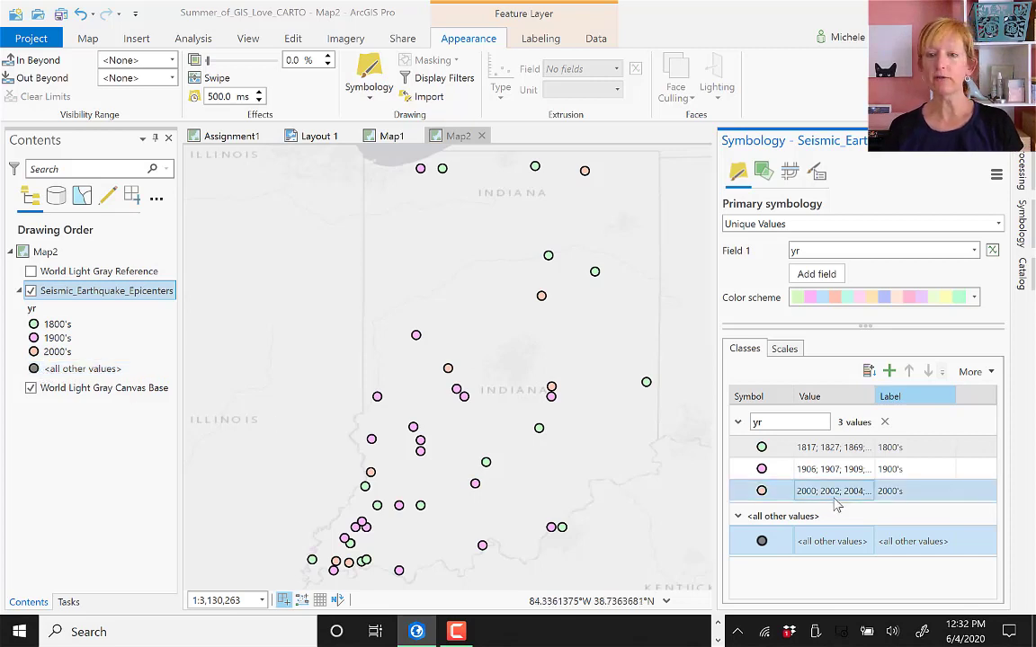
- Remove the <all other values> class from the Classes grid
left_click(779, 546)
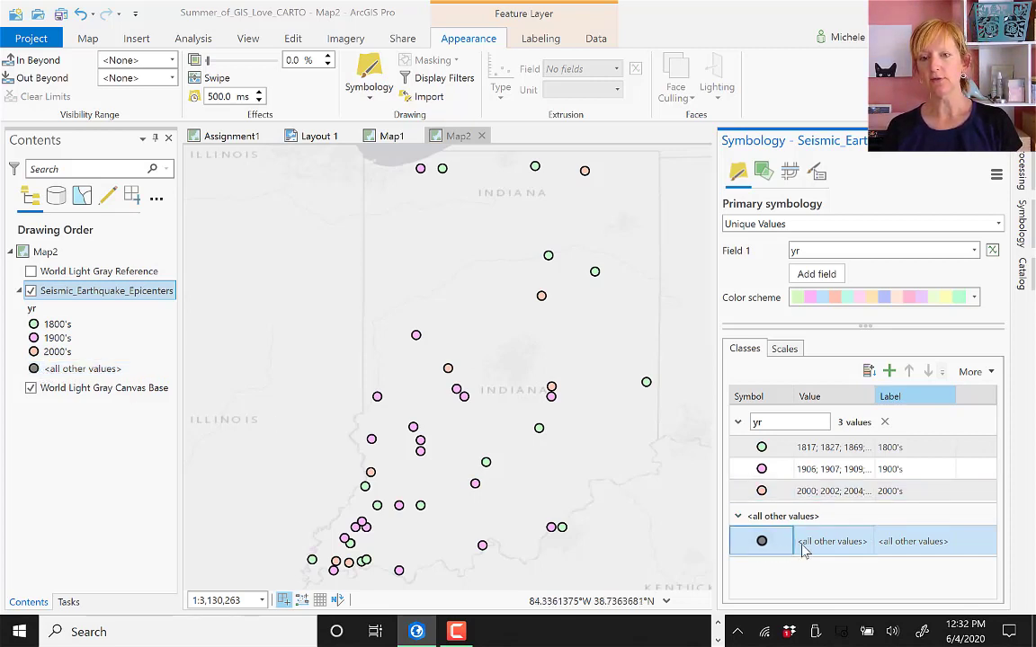
right_click(820, 545)
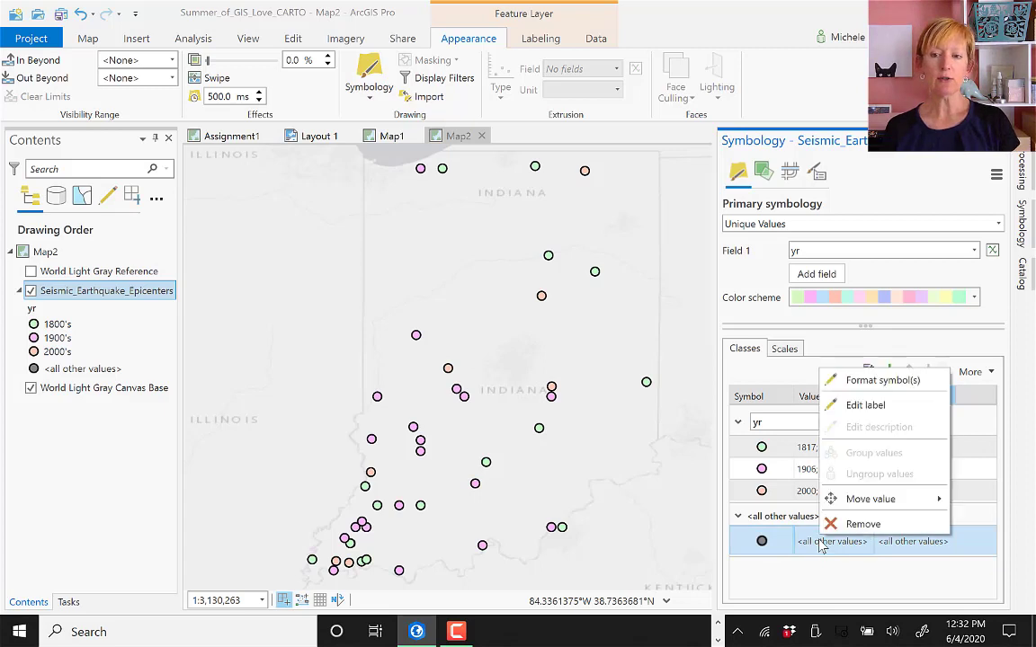
left_click(861, 524)
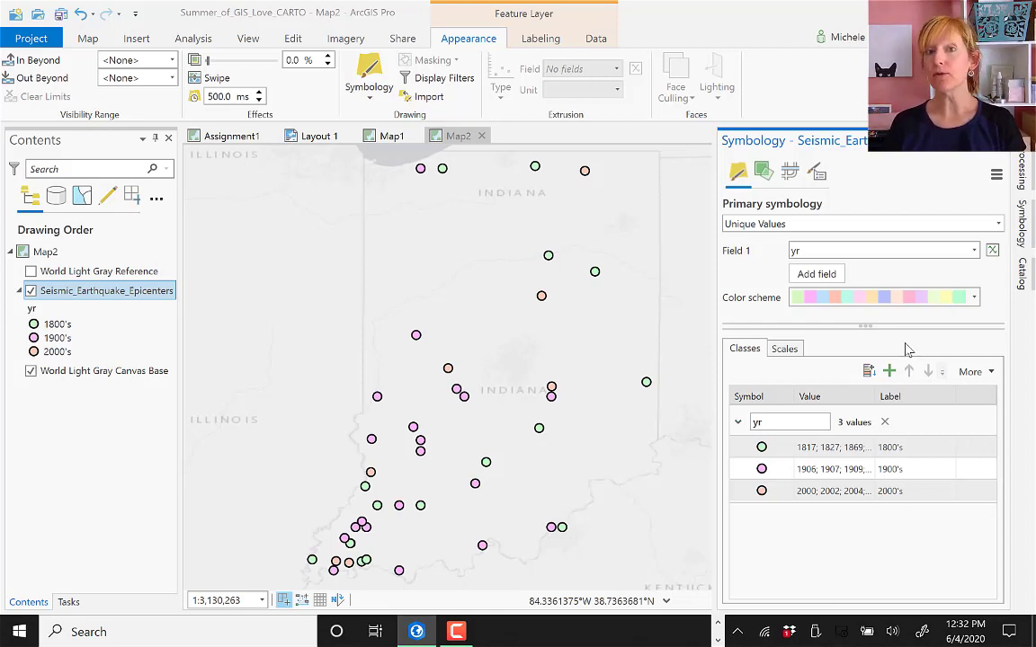
- Switch to Graduated Symbols and size the epicenter circles by the Mag field
left_click(999, 225)
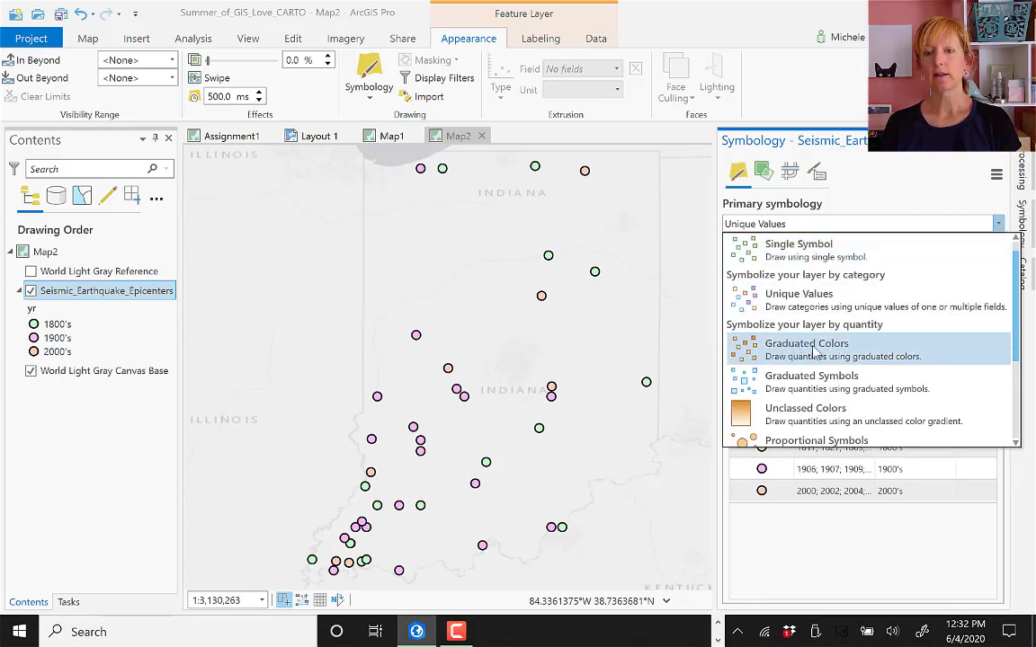
left_click(803, 382)
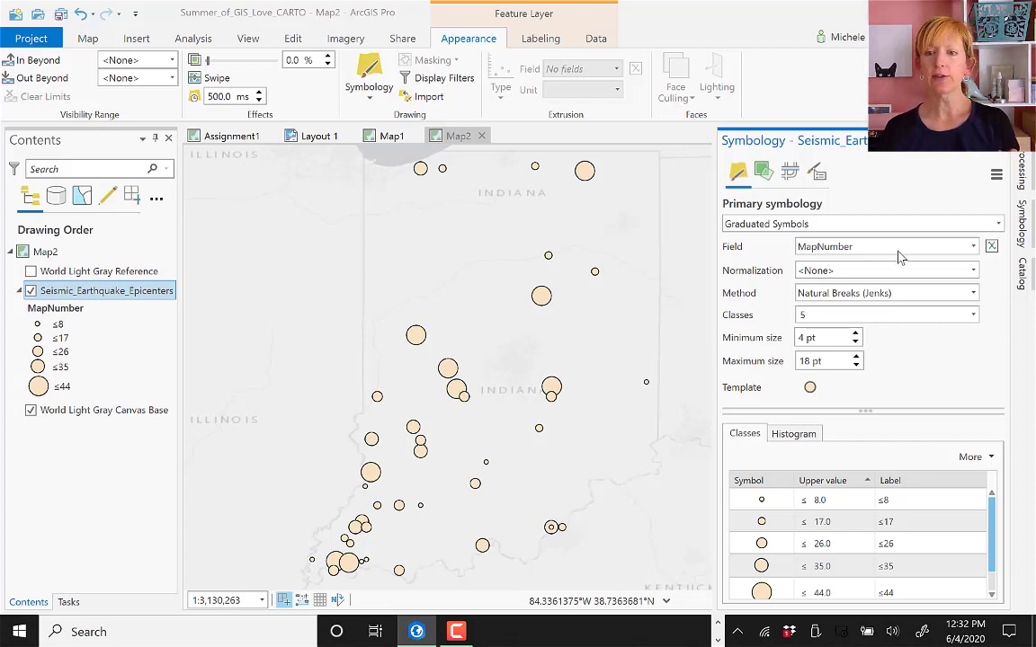
left_click(973, 246)
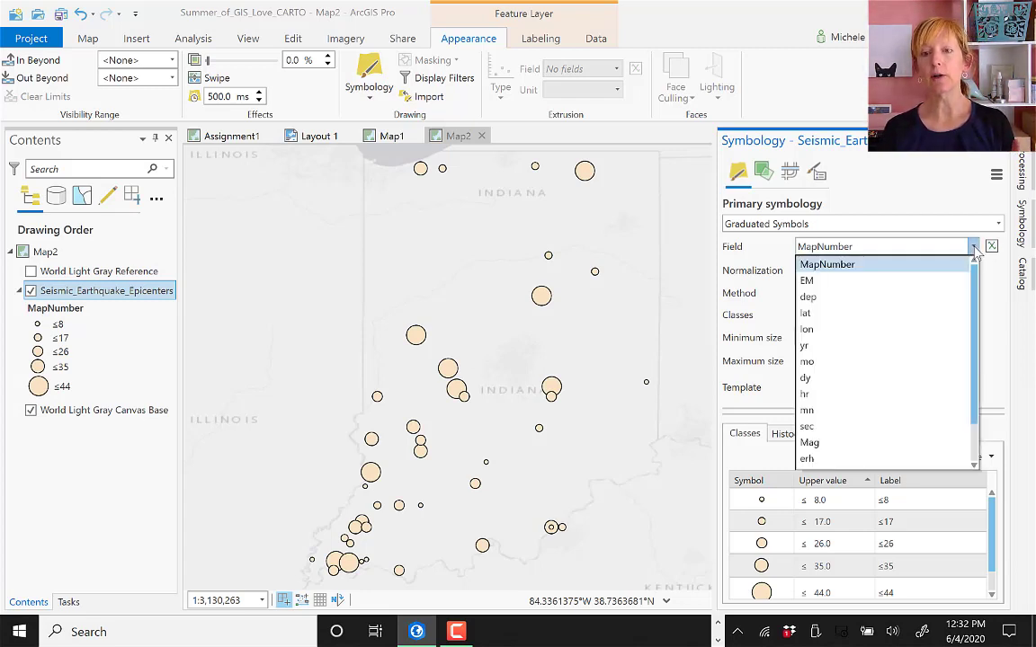
left_click(826, 442)
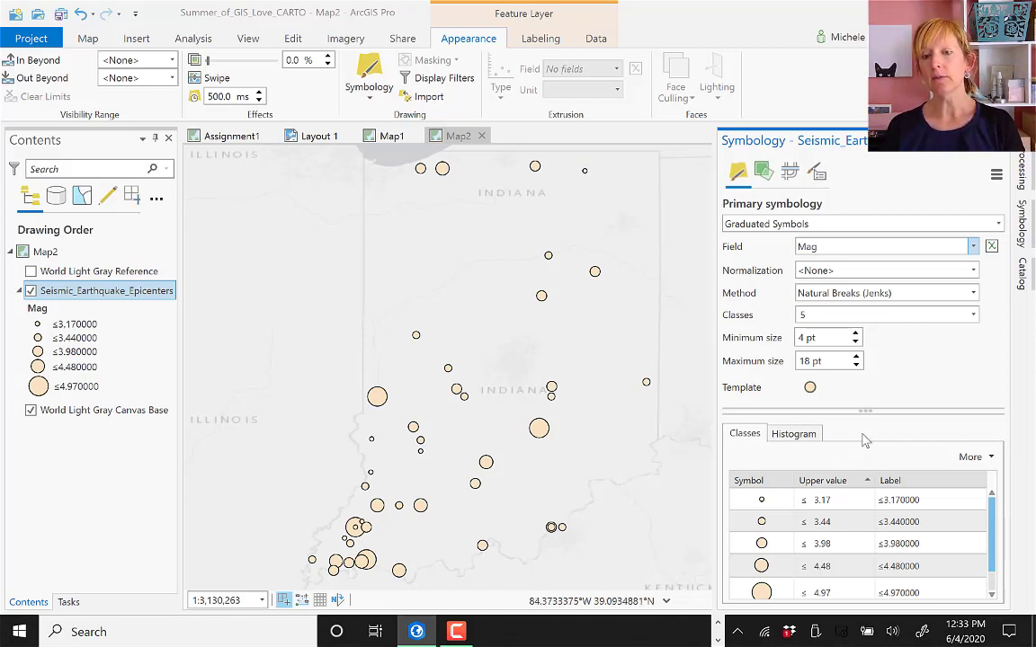
- On the Histogram tab, reduce the magnitude classes to 4
left_click(795, 434)
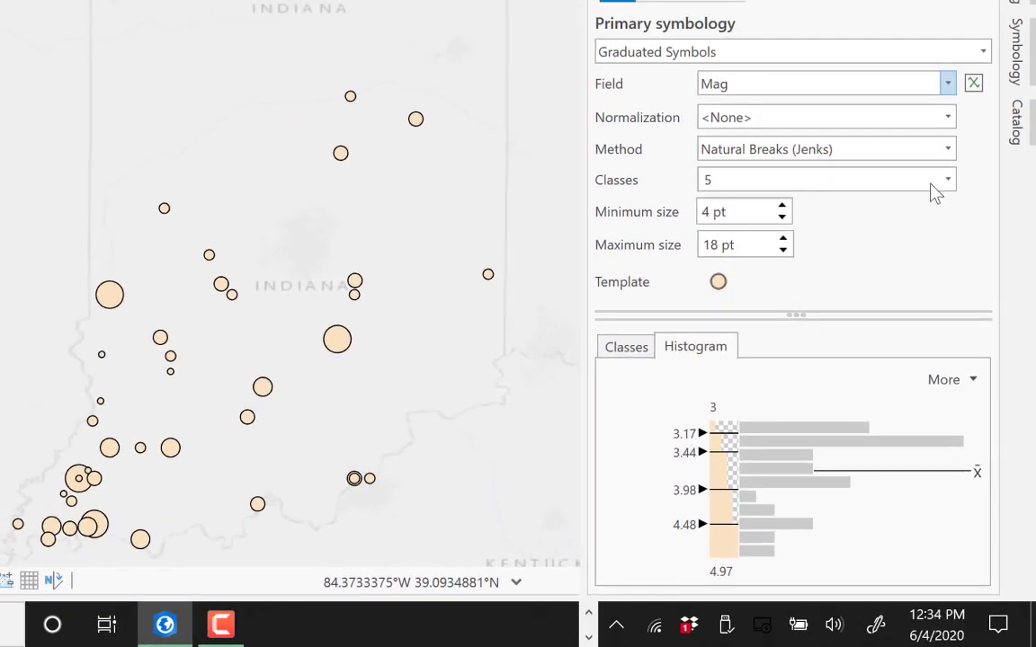
left_click(946, 185)
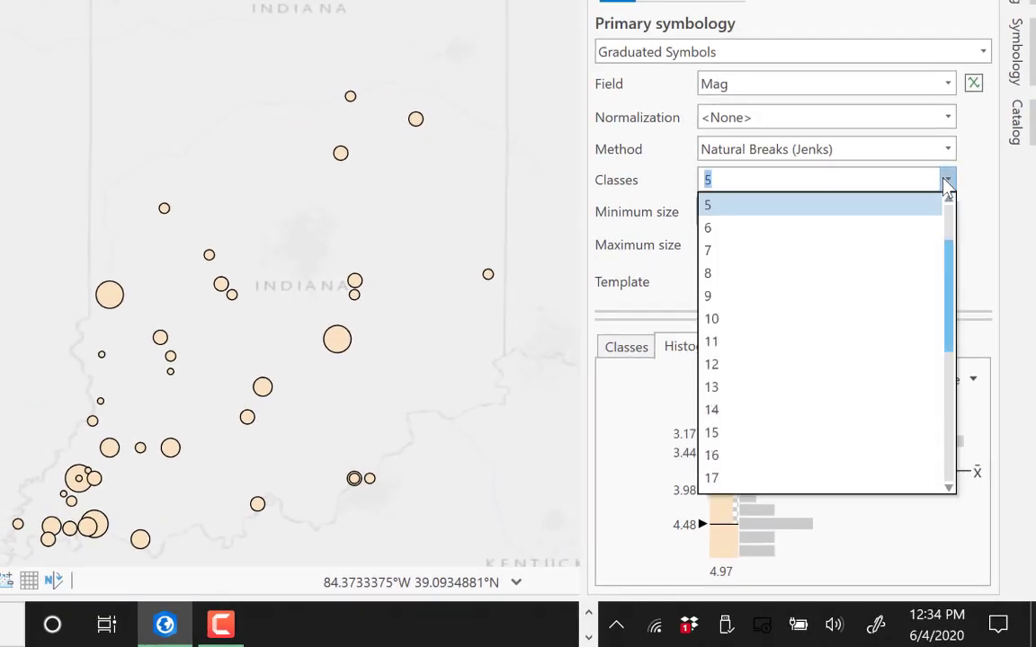
scroll(747, 231, "up", 2)
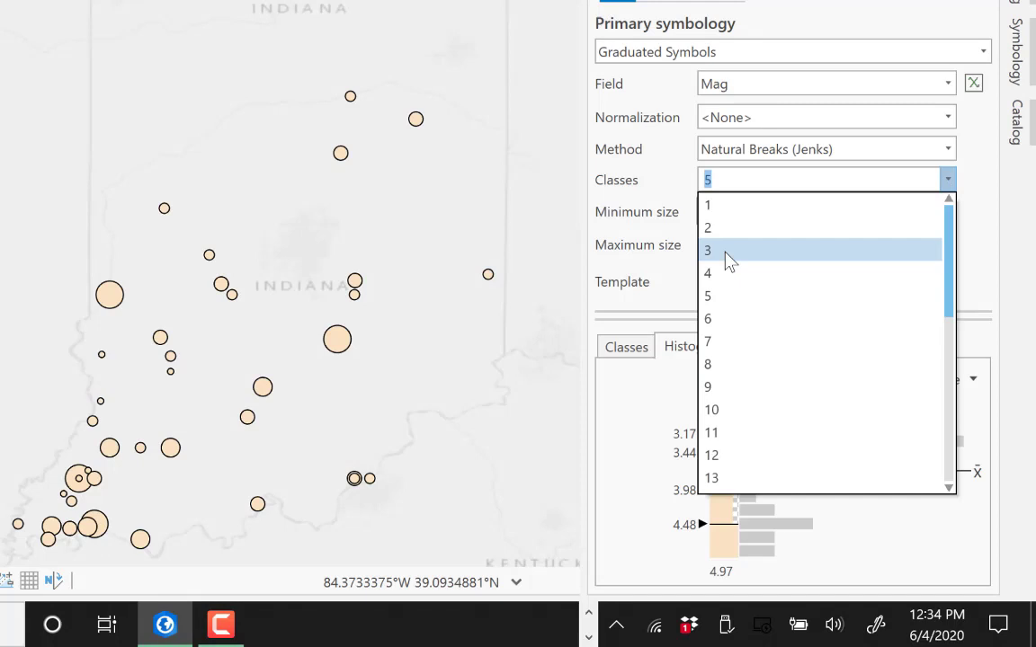
left_click(719, 275)
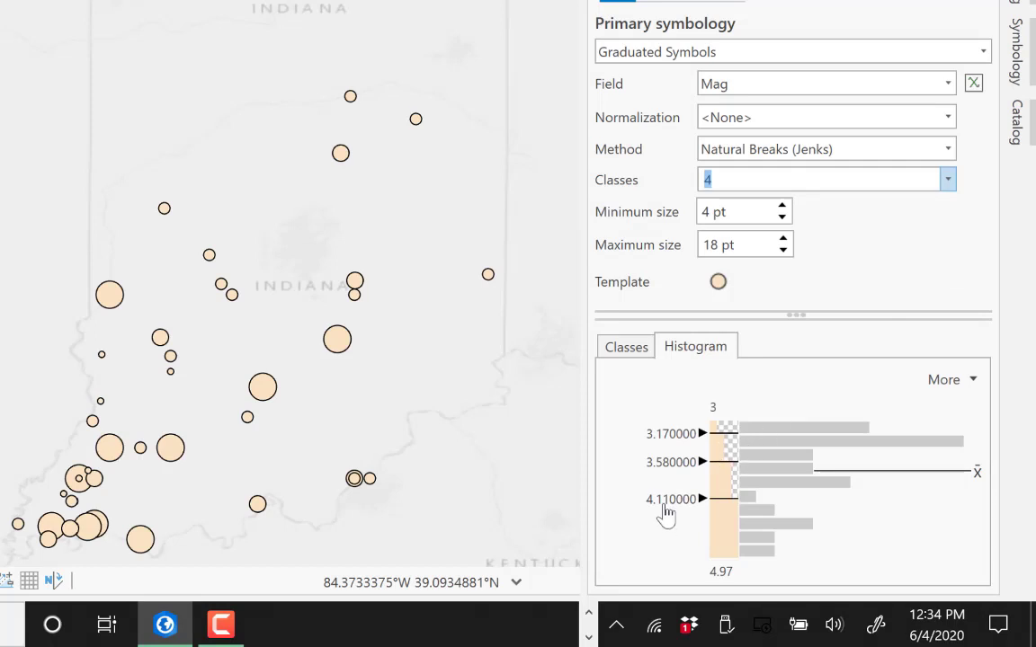
- Change the class breaks from 4.11, 3.58 and 3.17 to 4.0, 3.5 and 3.0
left_click(666, 509)
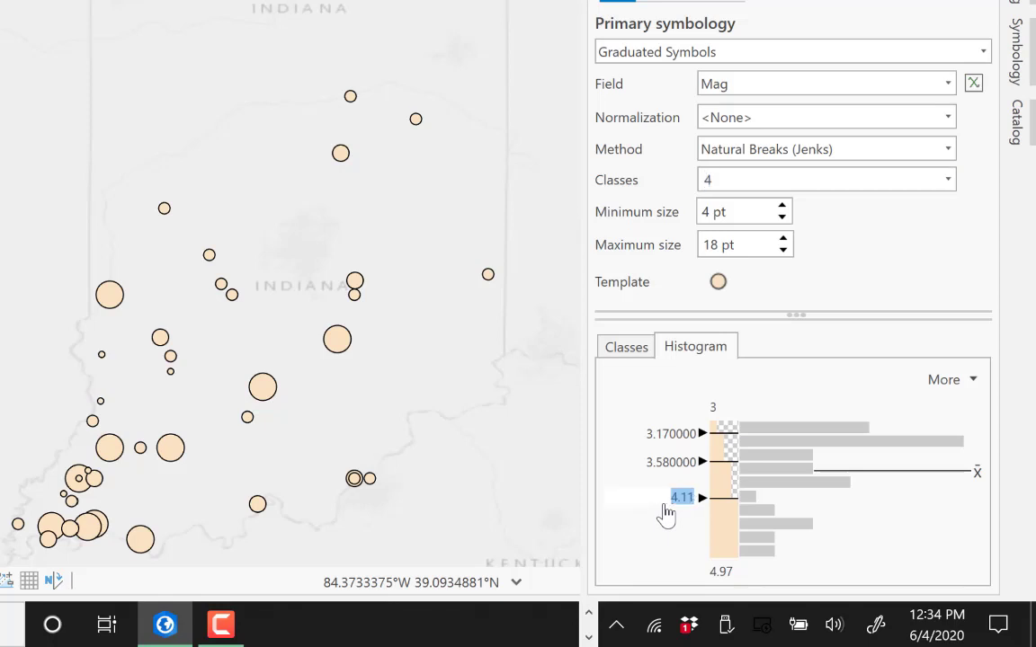
type("4.0")
key("Return")
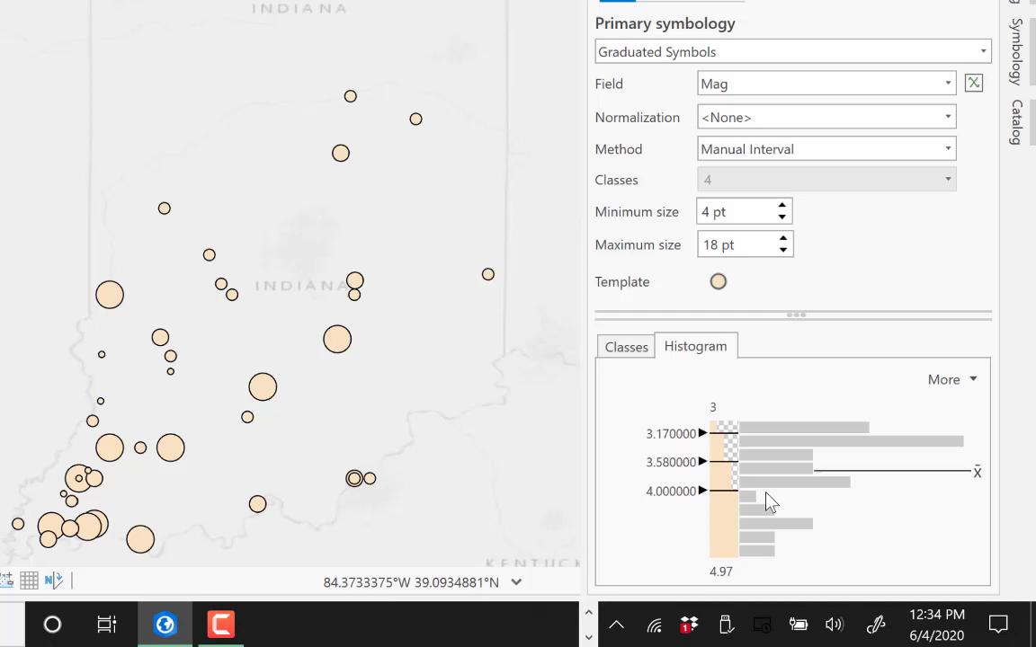
left_click(674, 468)
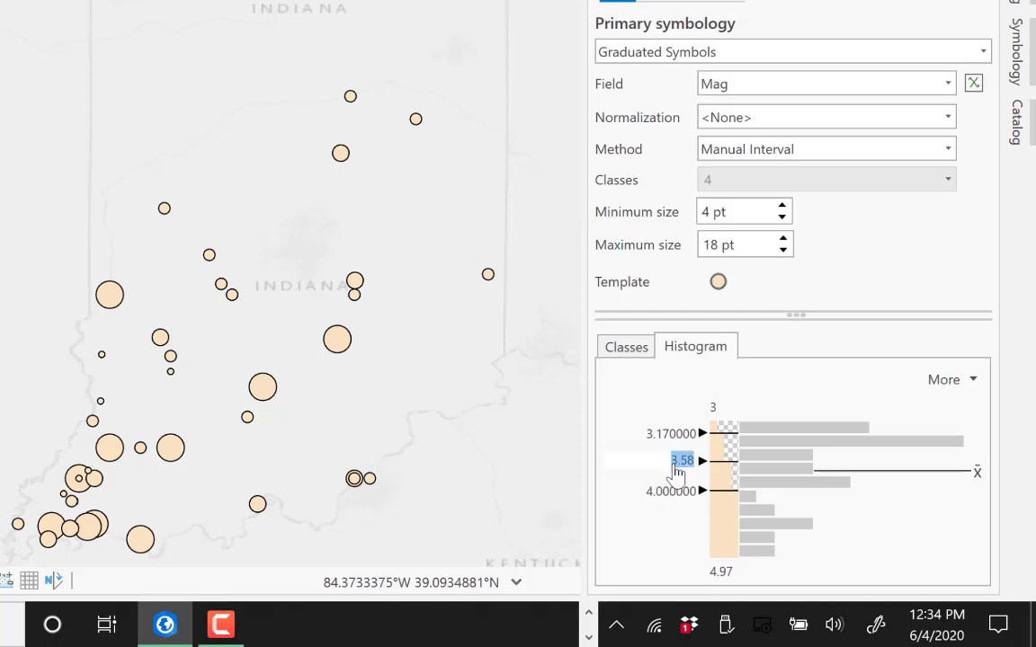
type("3.5")
key("Return")
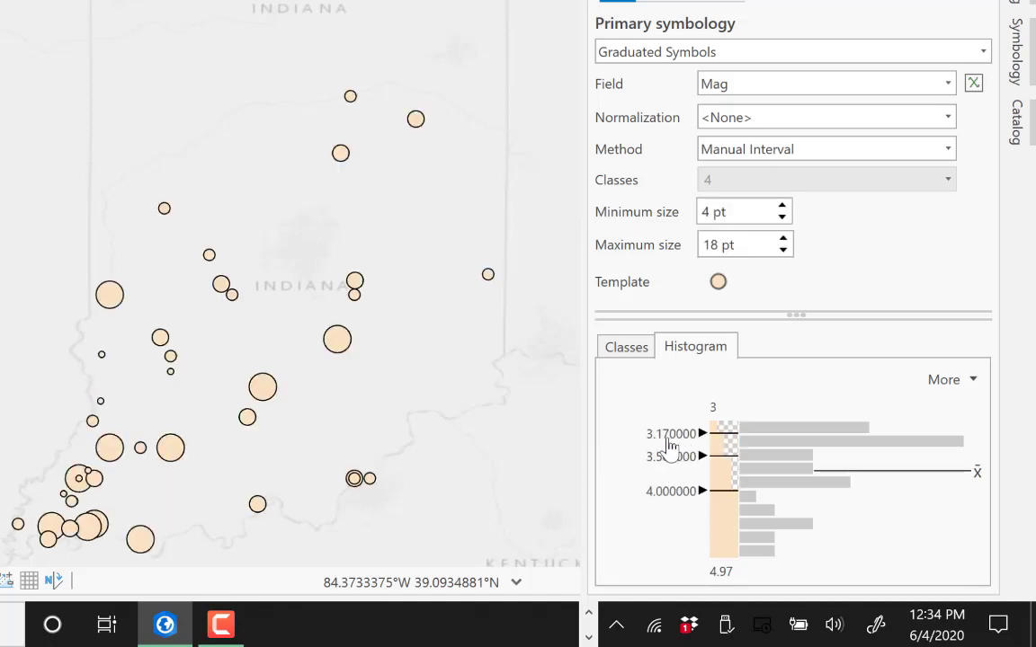
left_click(673, 437)
double_click(673, 437)
type("3.0")
key("Return")
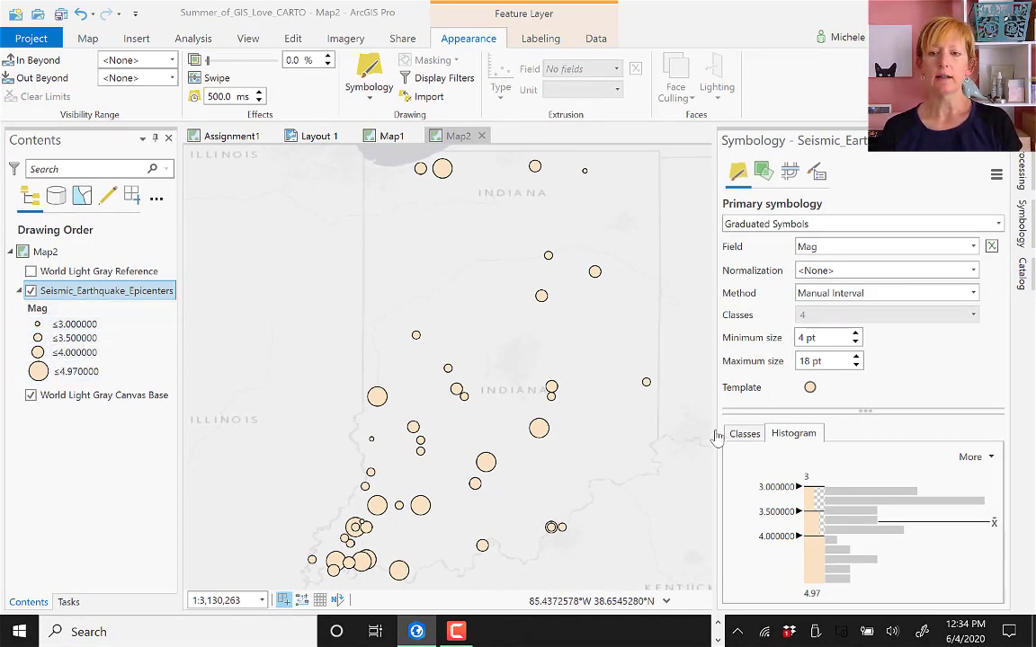
- On the Classes tab, trim the first two magnitude labels to ≤3.0 and ≤3.5
left_click(744, 434)
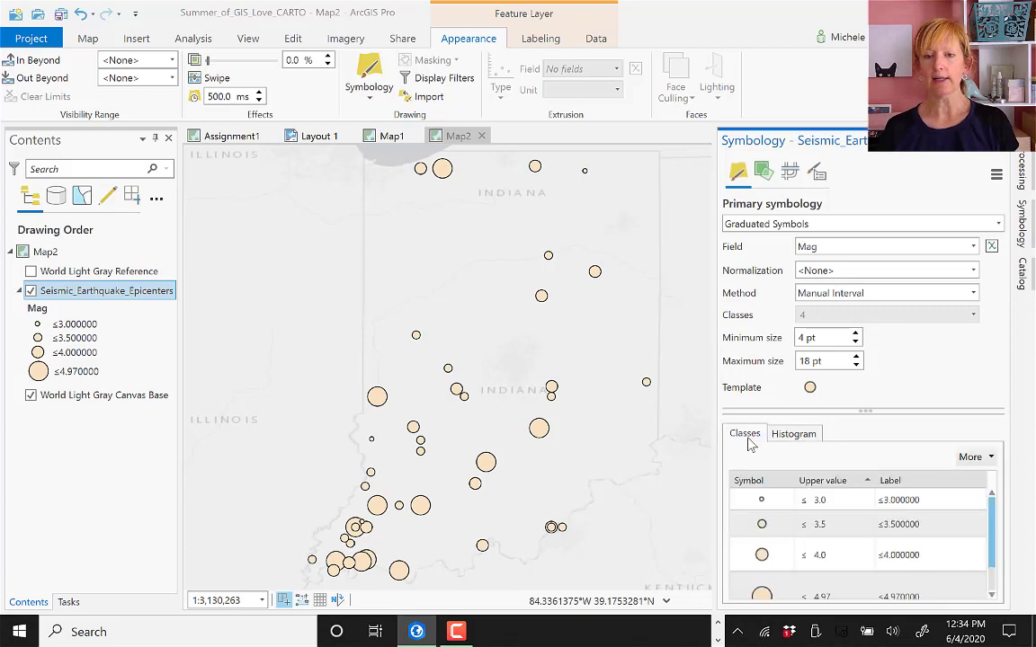
left_click(899, 500)
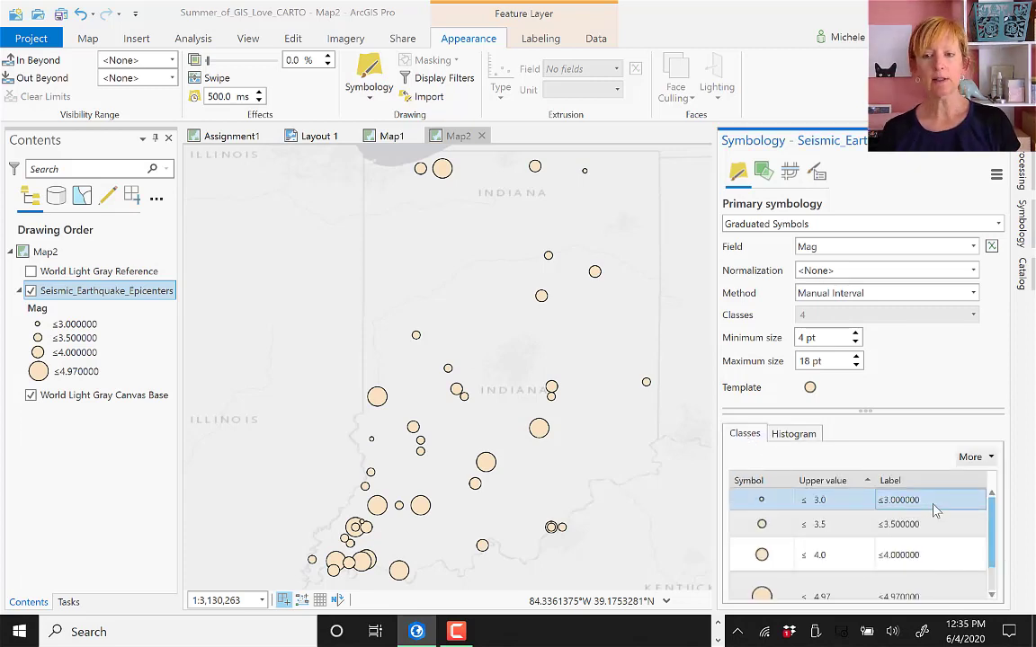
left_click(913, 509)
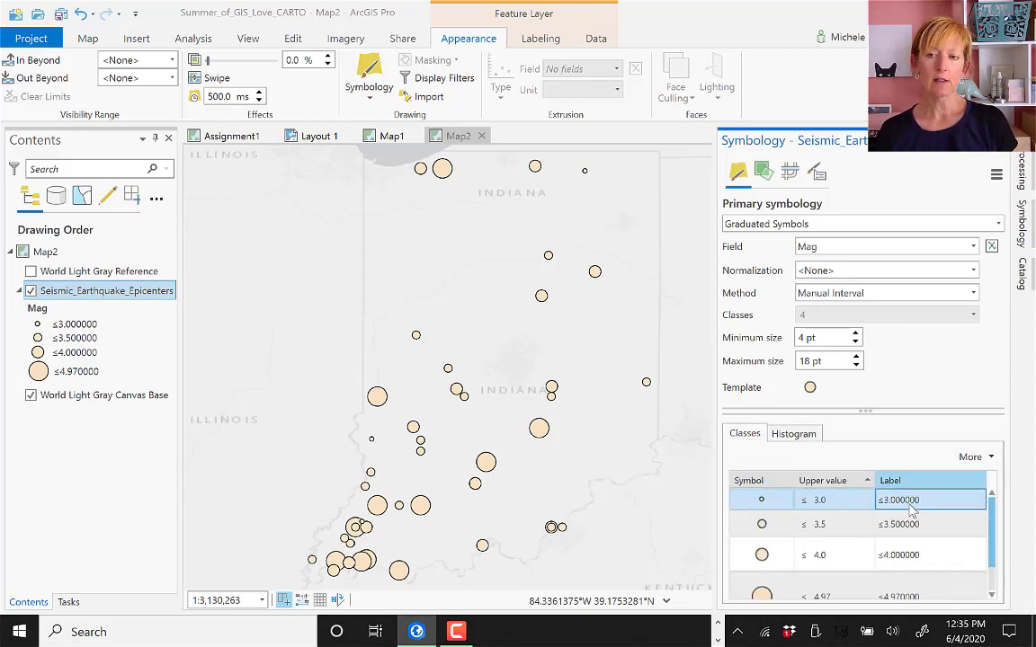
left_click(932, 500)
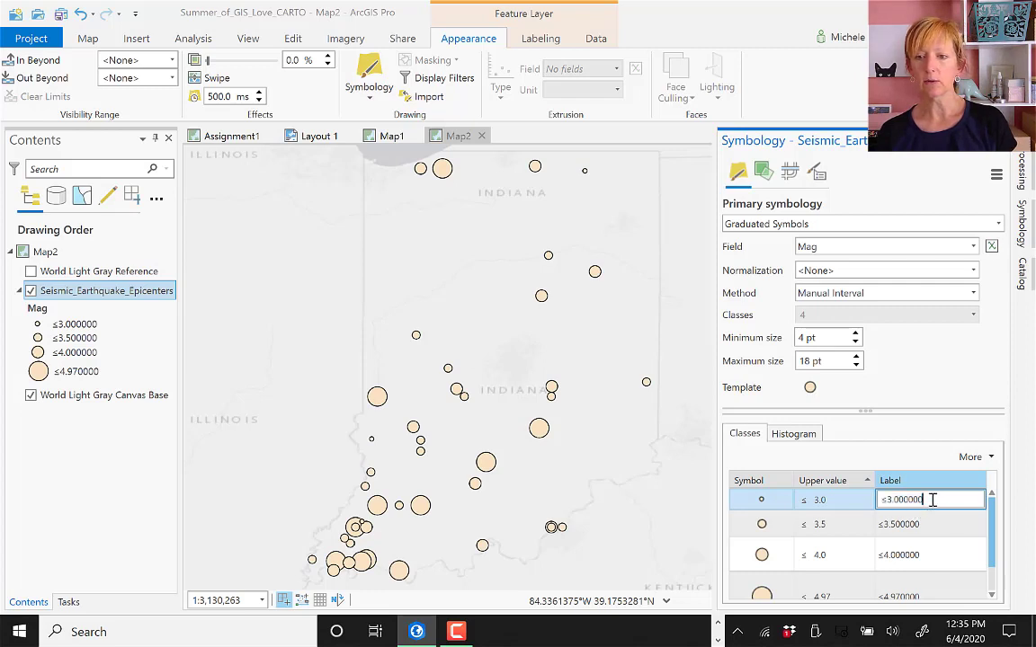
key("BackSpace")
key("BackSpace")
key("BackSpace")
key("BackSpace")
key("BackSpace")
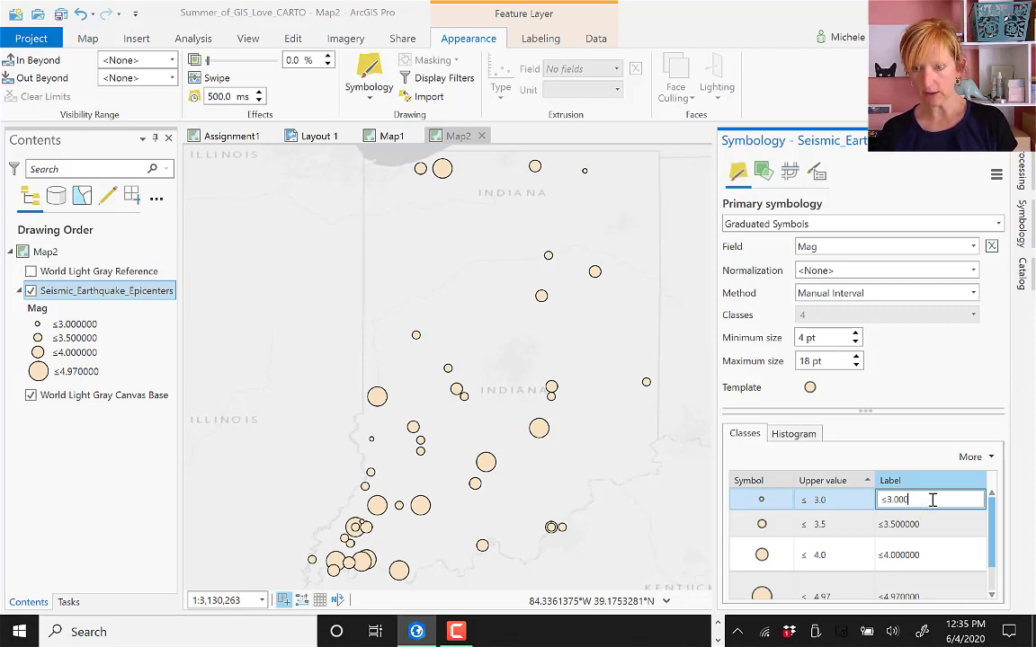
left_click(922, 527)
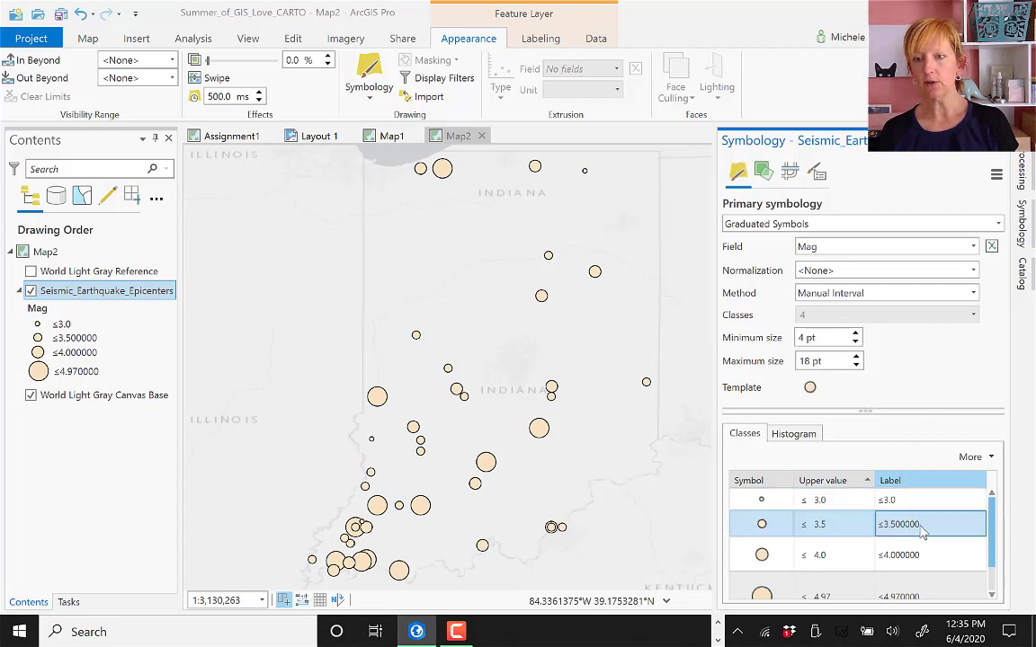
left_click(921, 529)
left_click(927, 525)
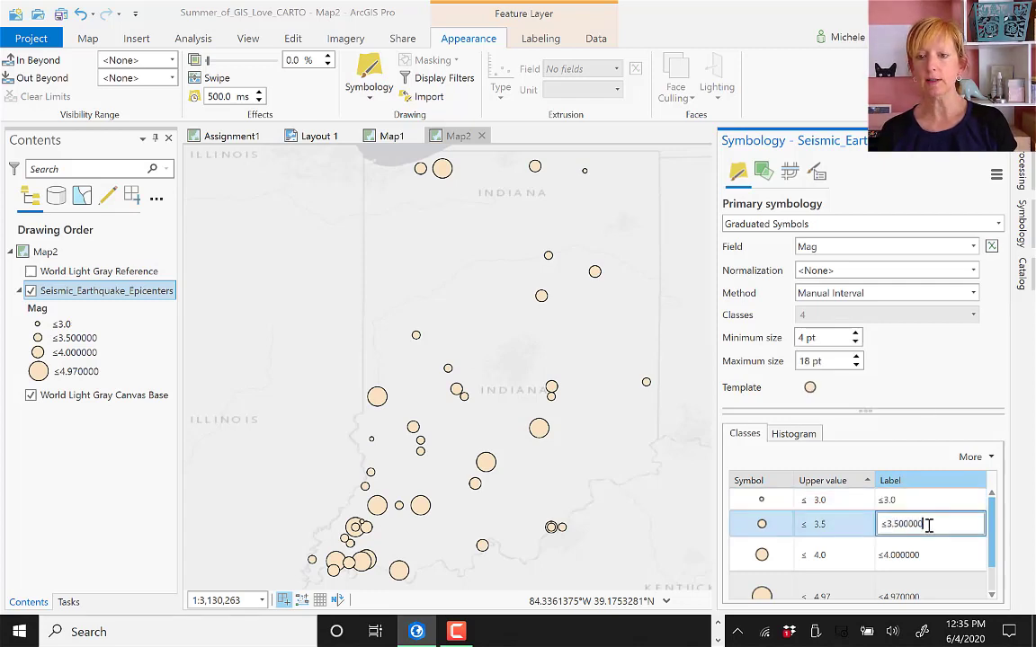
key("BackSpace")
key("BackSpace")
key("BackSpace")
key("BackSpace")
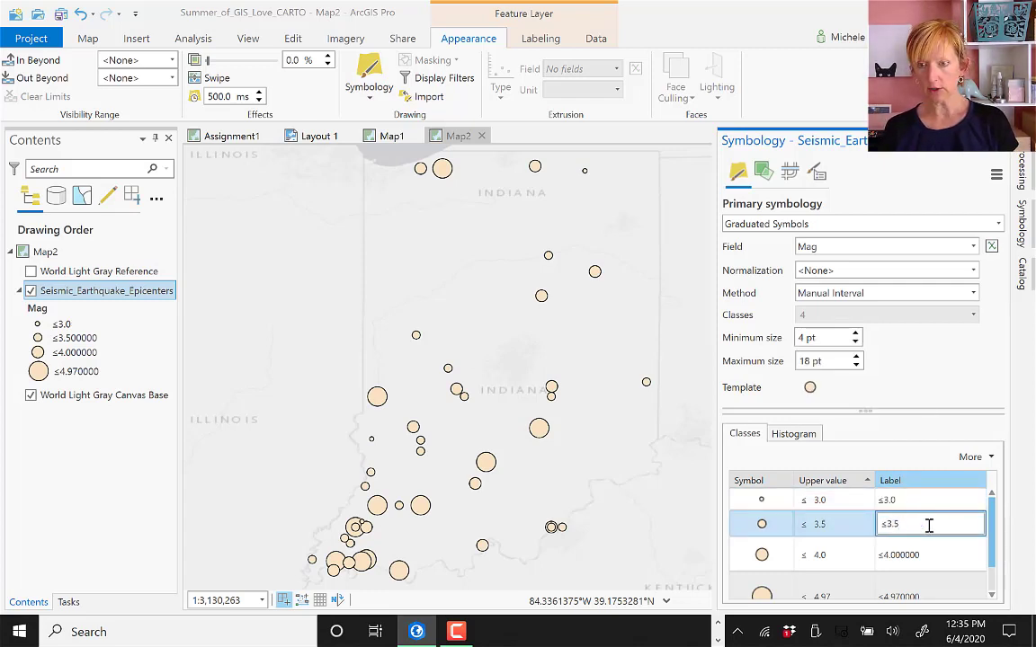
left_click(926, 552)
- Relabel the top two magnitude classes as ≤4.0 and ≤5.0
left_click(926, 552)
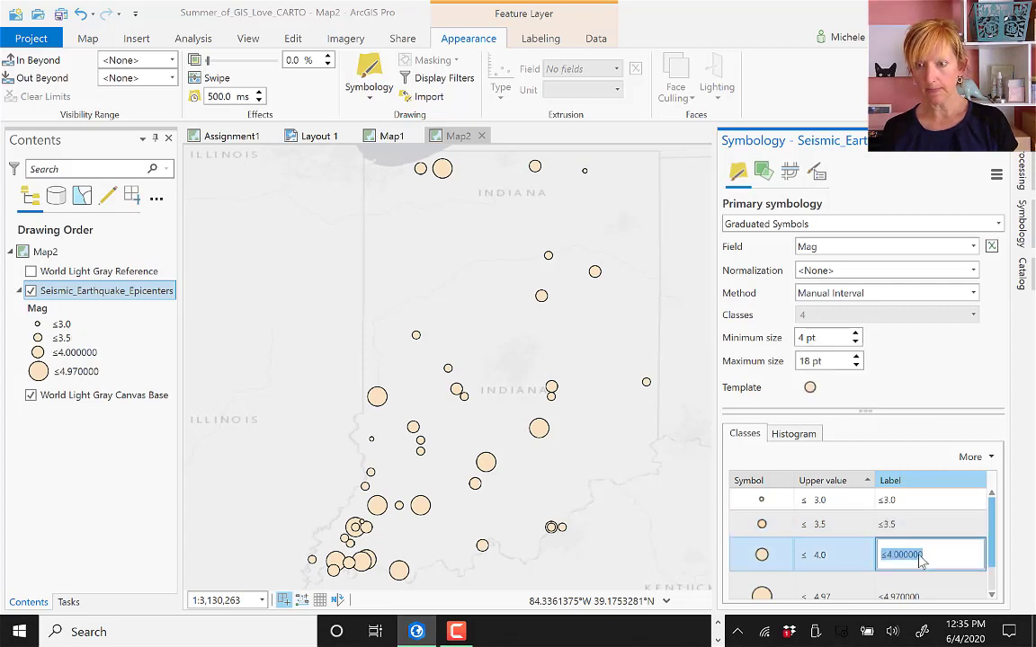
key("BackSpace")
key("BackSpace")
key("BackSpace")
key("BackSpace")
key("Return")
left_click(926, 546)
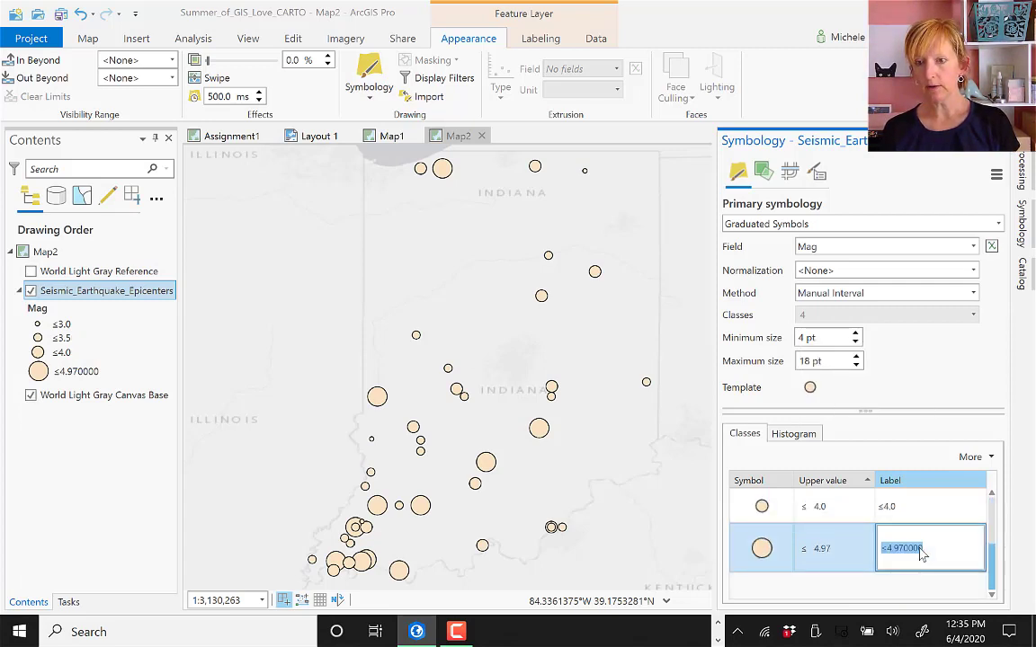
left_click(927, 548)
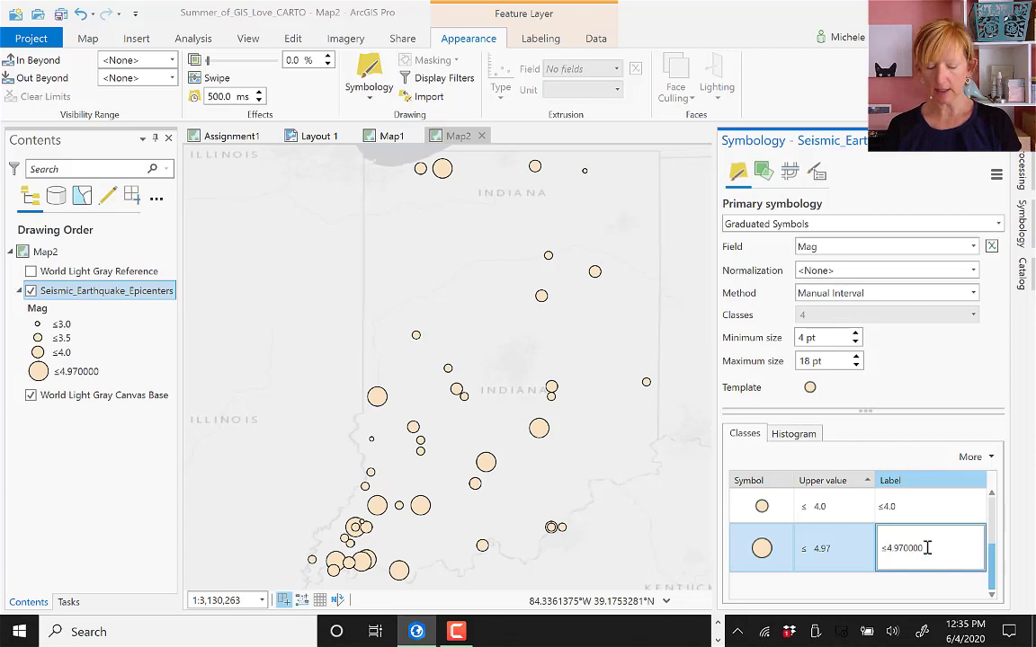
key("BackSpace")
key("BackSpace")
key("BackSpace")
key("BackSpace")
key("BackSpace")
key("BackSpace")
key("BackSpace")
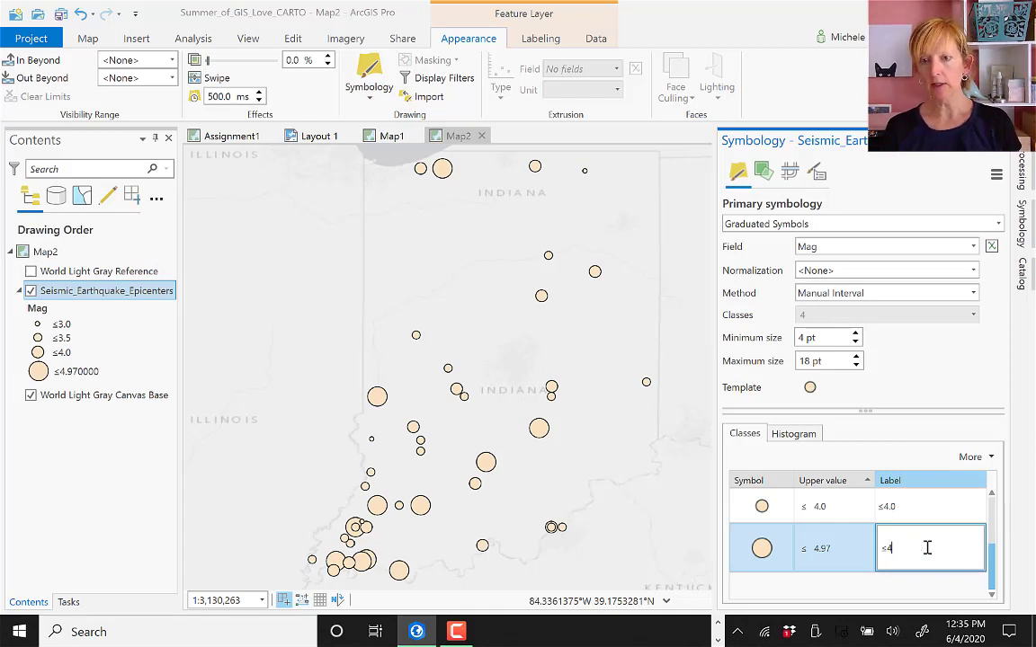
type("5")
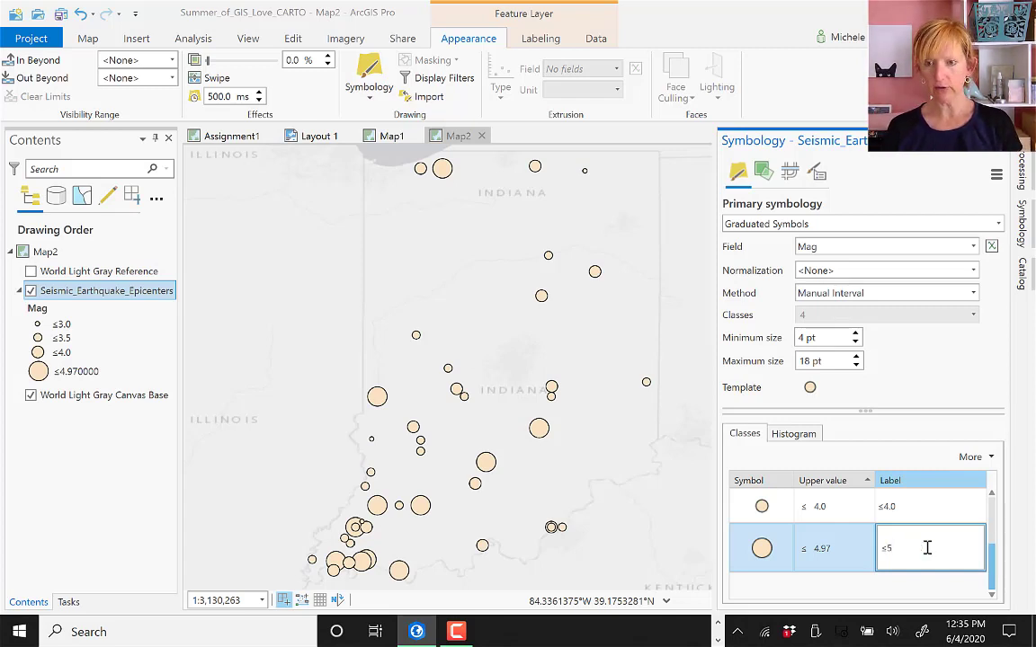
type(".0")
key("Return")
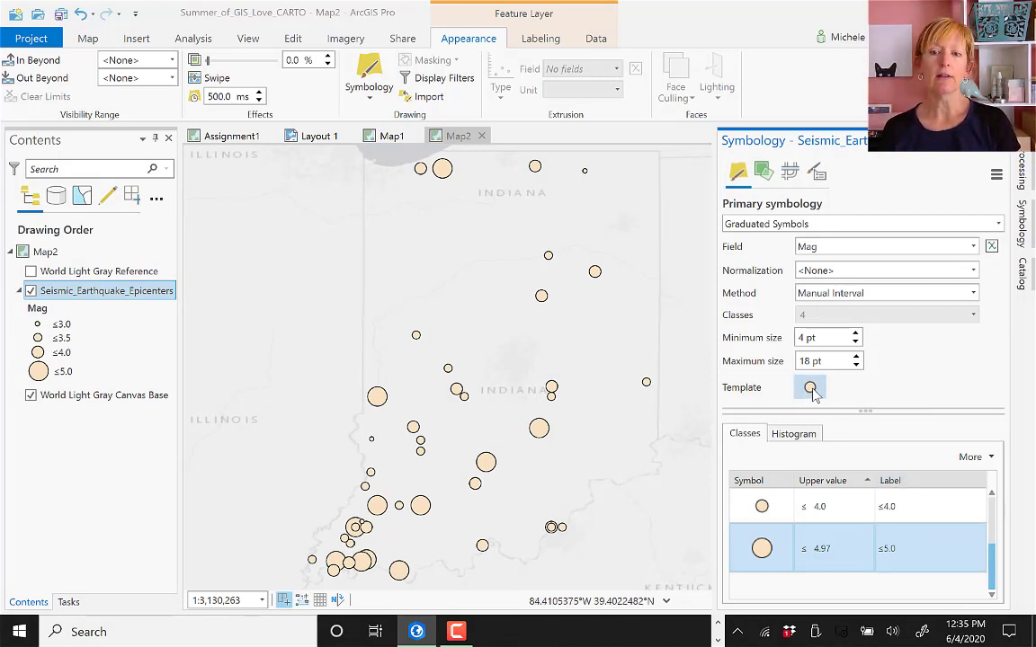
- Give the template point symbol an orange-red fill and apply it to the epicenters
left_click(811, 388)
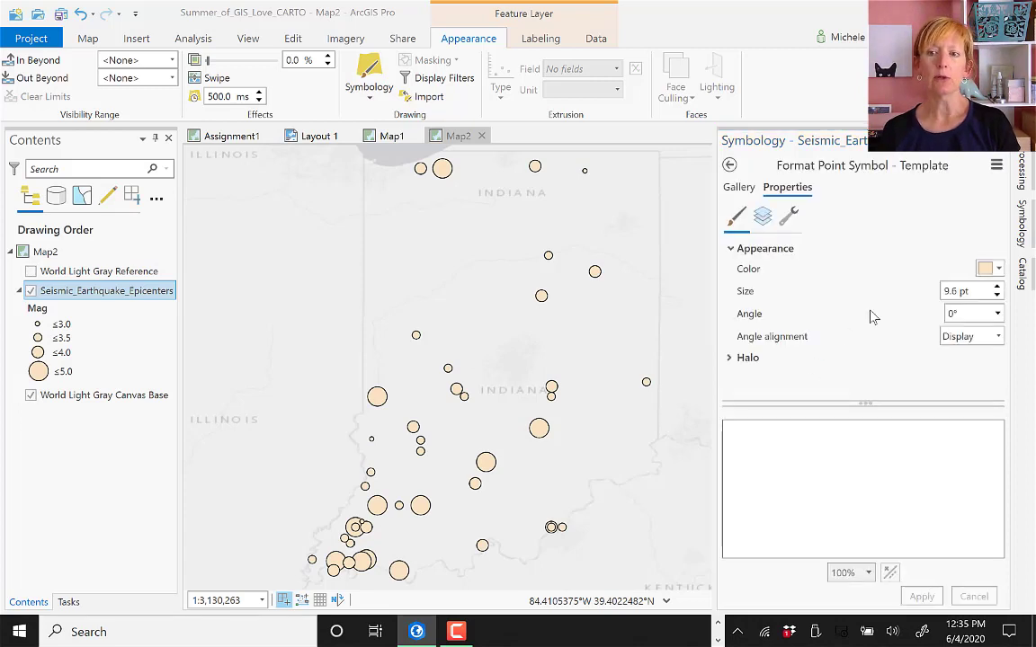
left_click(999, 269)
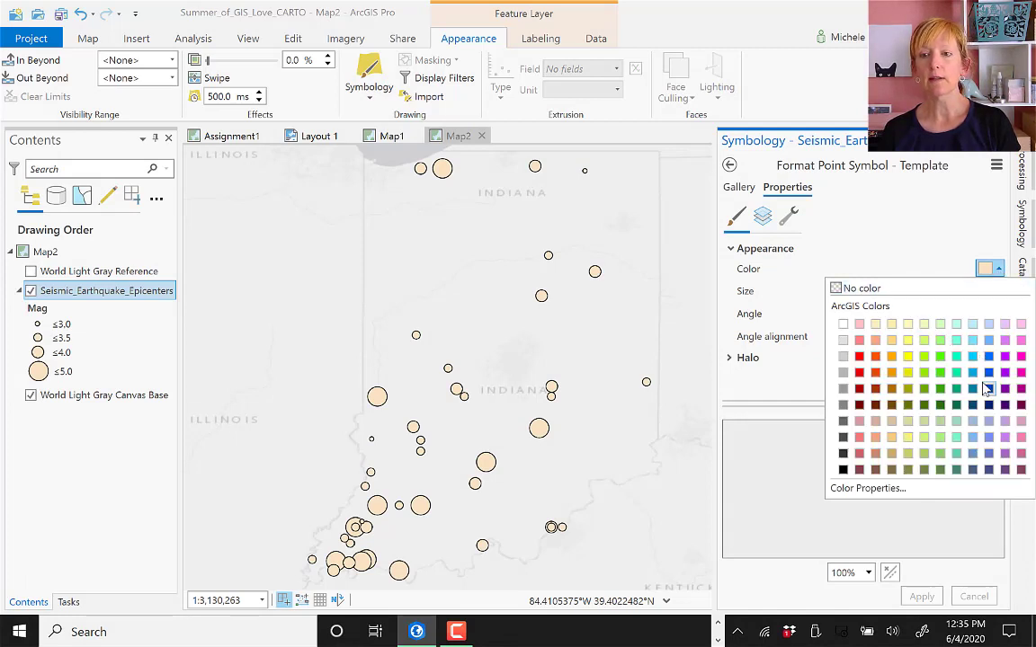
left_click(875, 374)
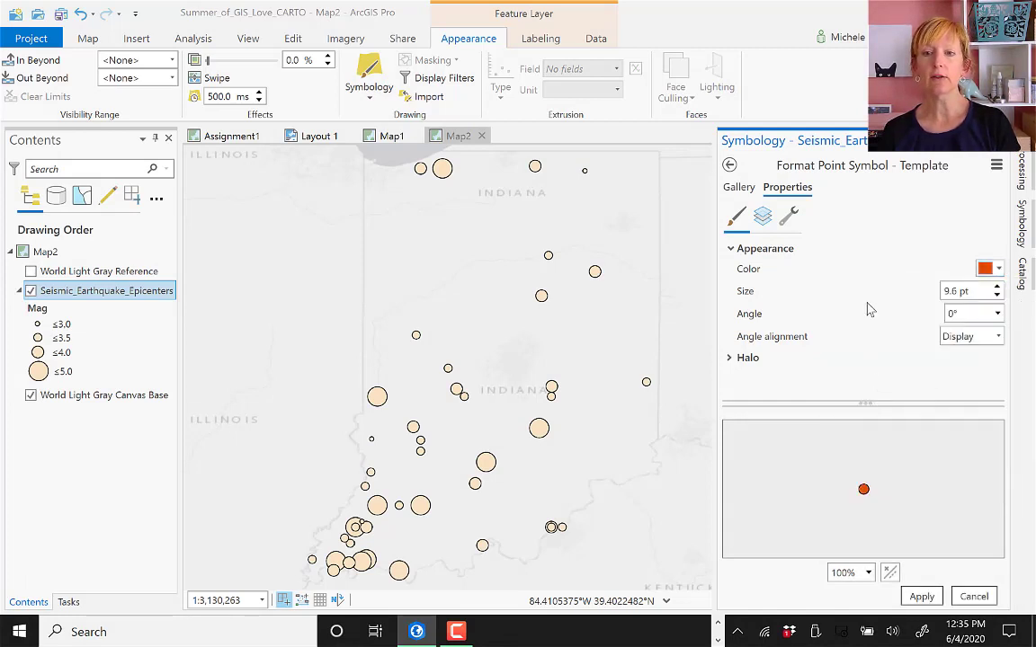
left_click(920, 598)
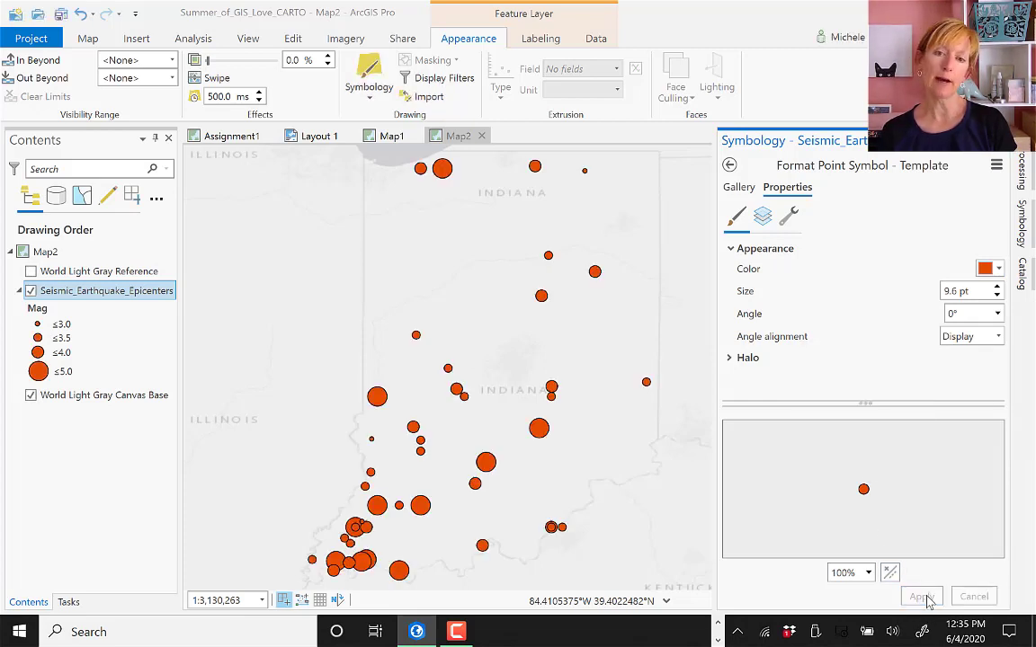
- Change the symbol colour to Mango and apply it to the map symbols
left_click(739, 189)
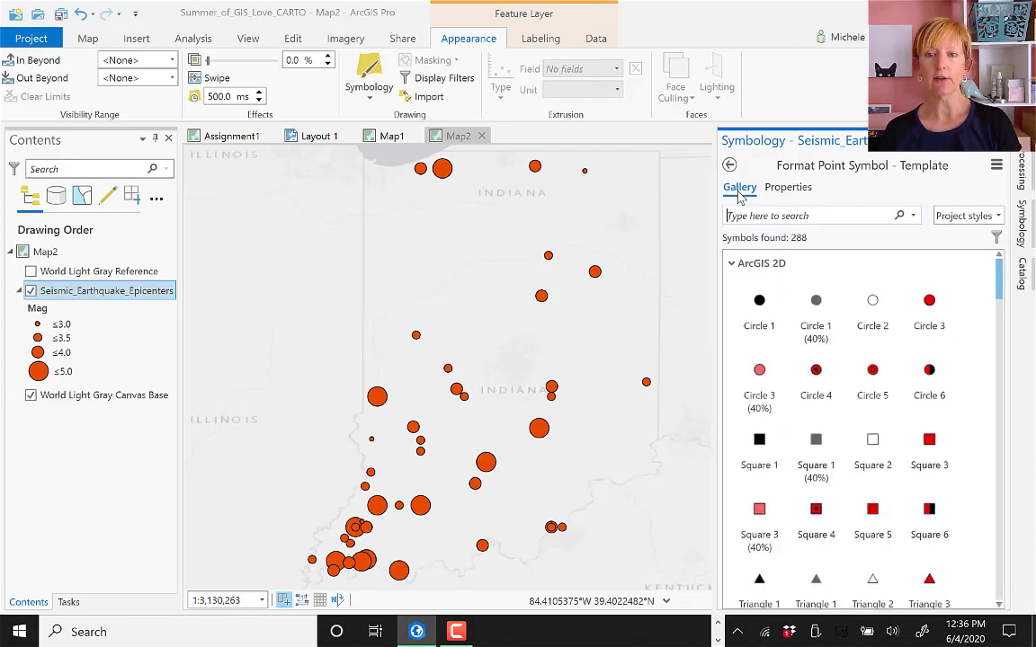
left_click(787, 189)
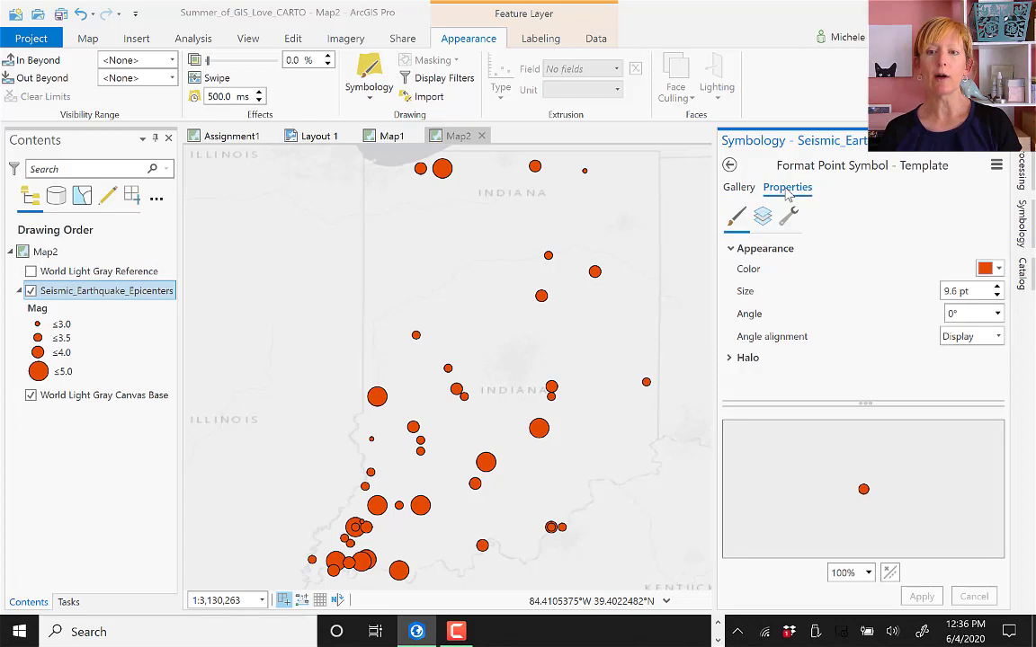
left_click(992, 269)
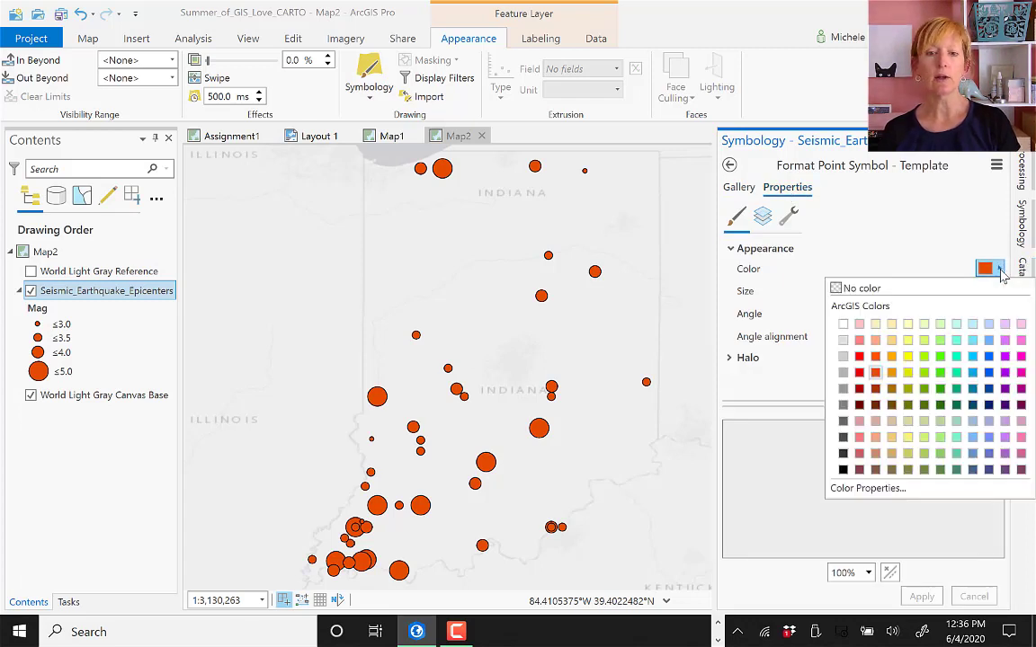
left_click(892, 341)
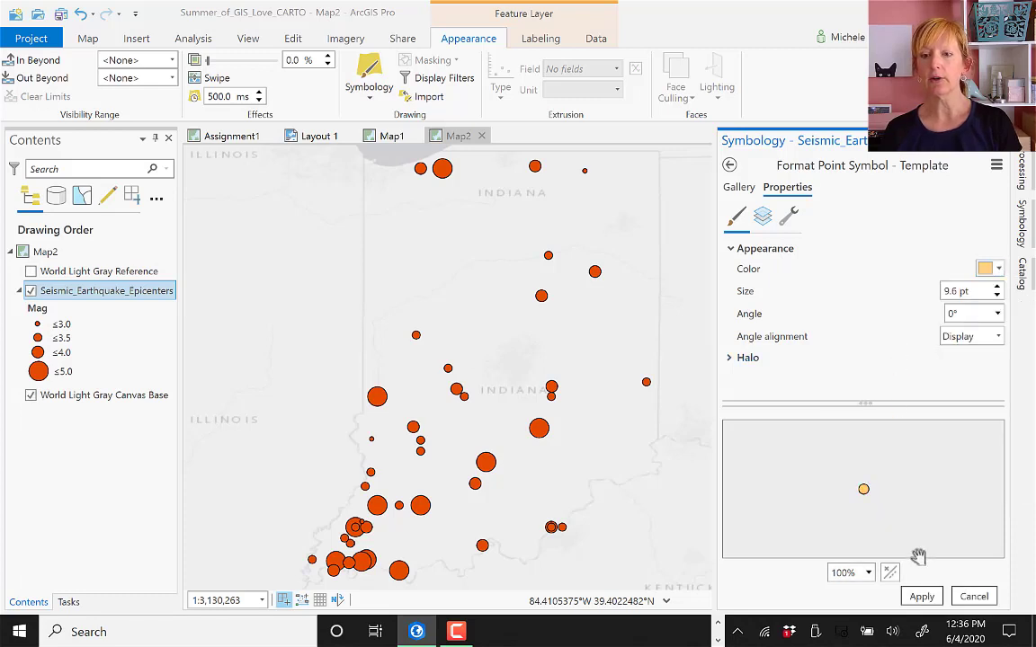
left_click(921, 596)
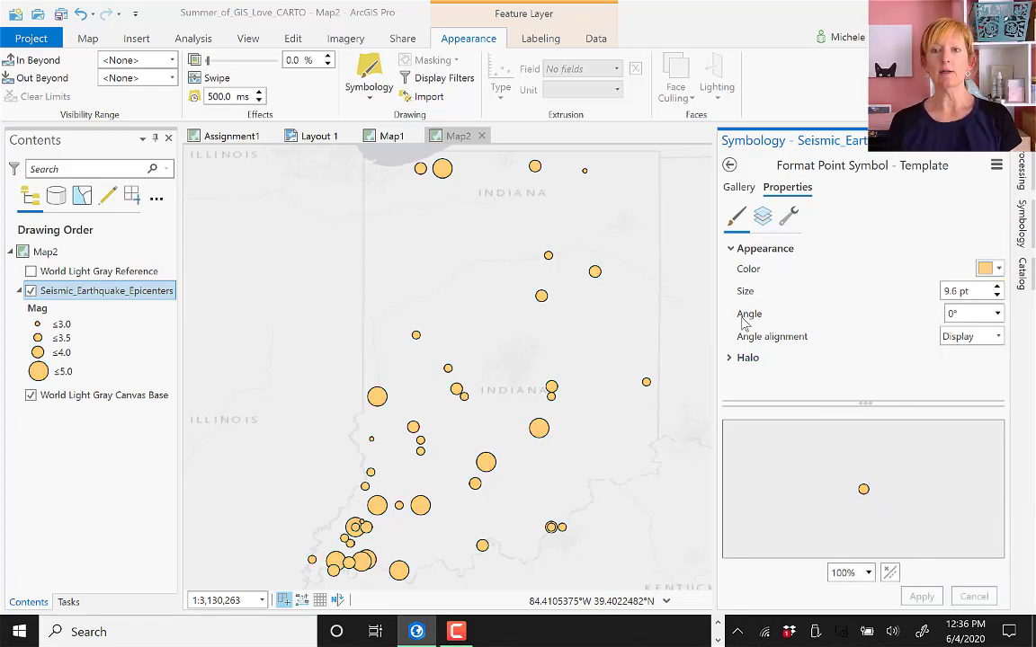
- Go back from Format Point Symbol to the Graduated Symbols settings on Mag
left_click(730, 168)
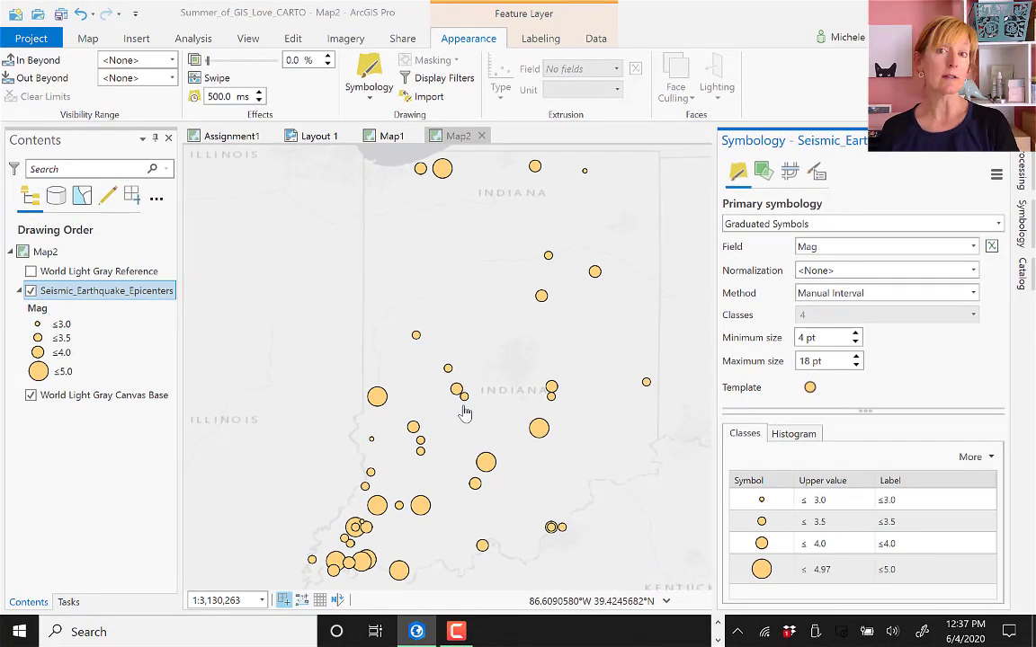
- Switch primary symbology to Proportional Symbols, sized by the Mag field
left_click(996, 226)
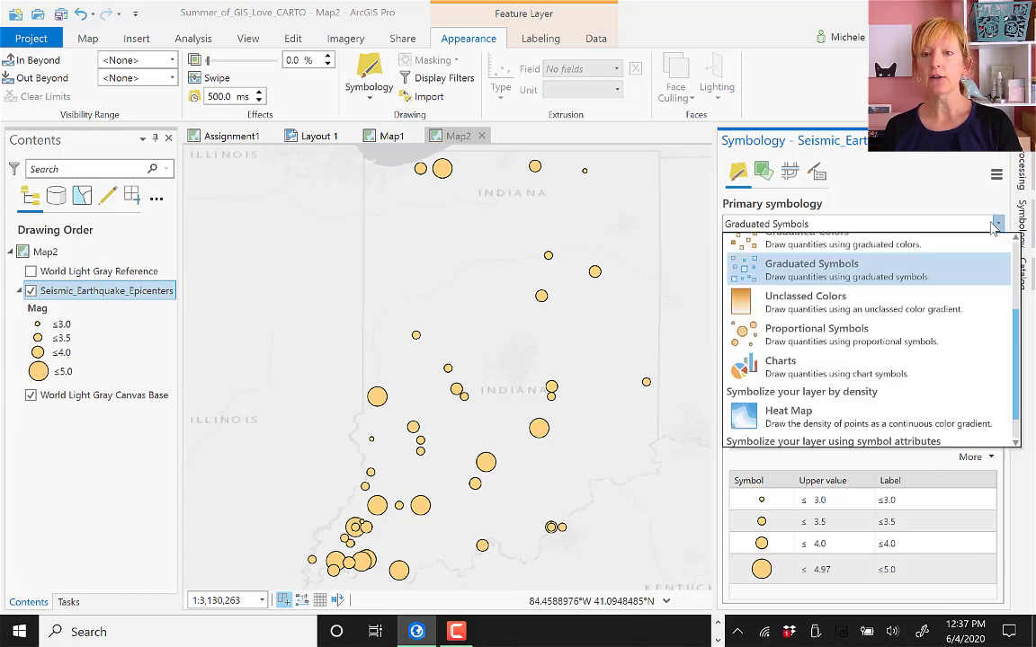
left_click(796, 349)
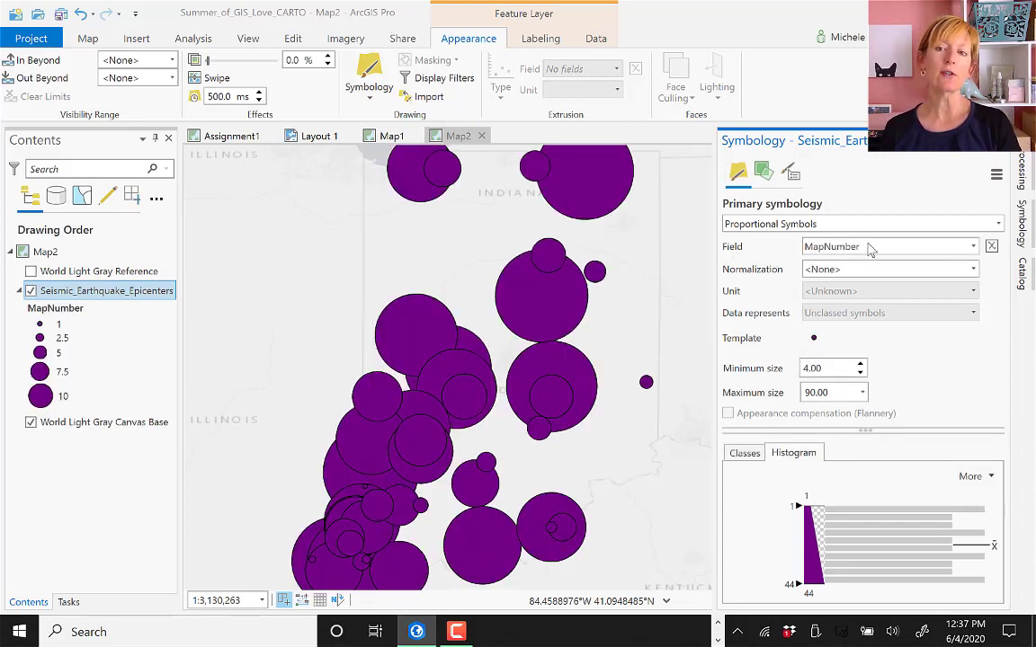
left_click(973, 247)
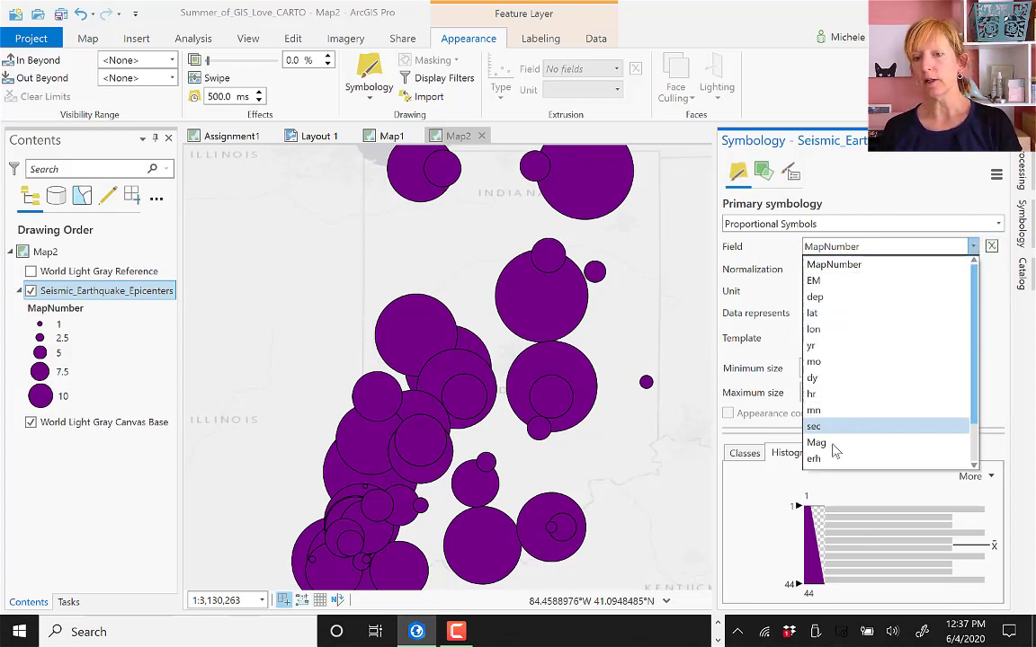
left_click(821, 443)
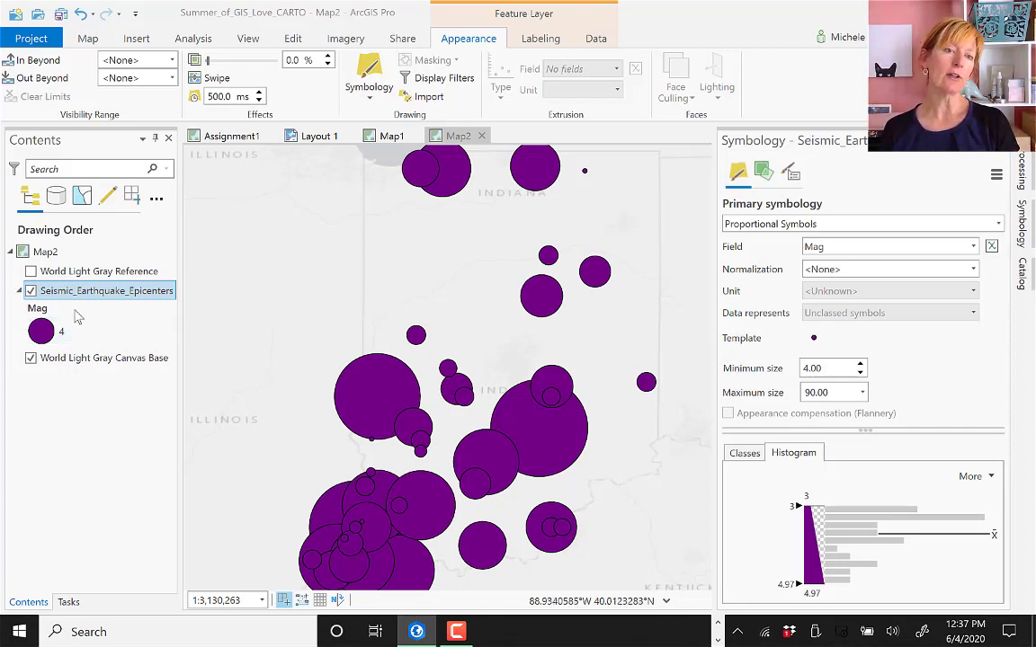
left_click(50, 342)
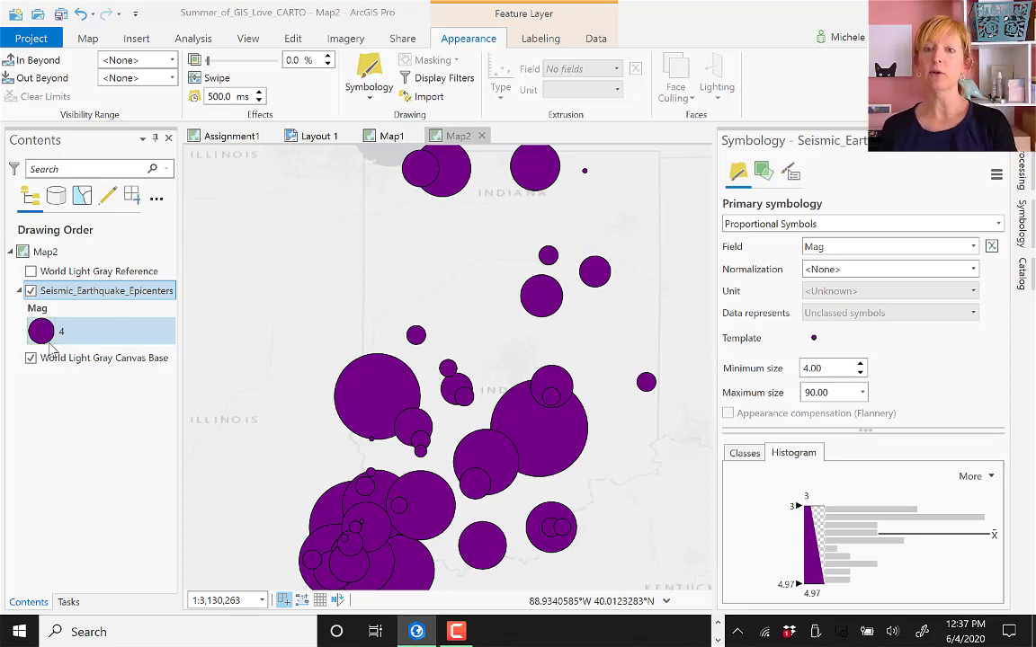
left_click(108, 289)
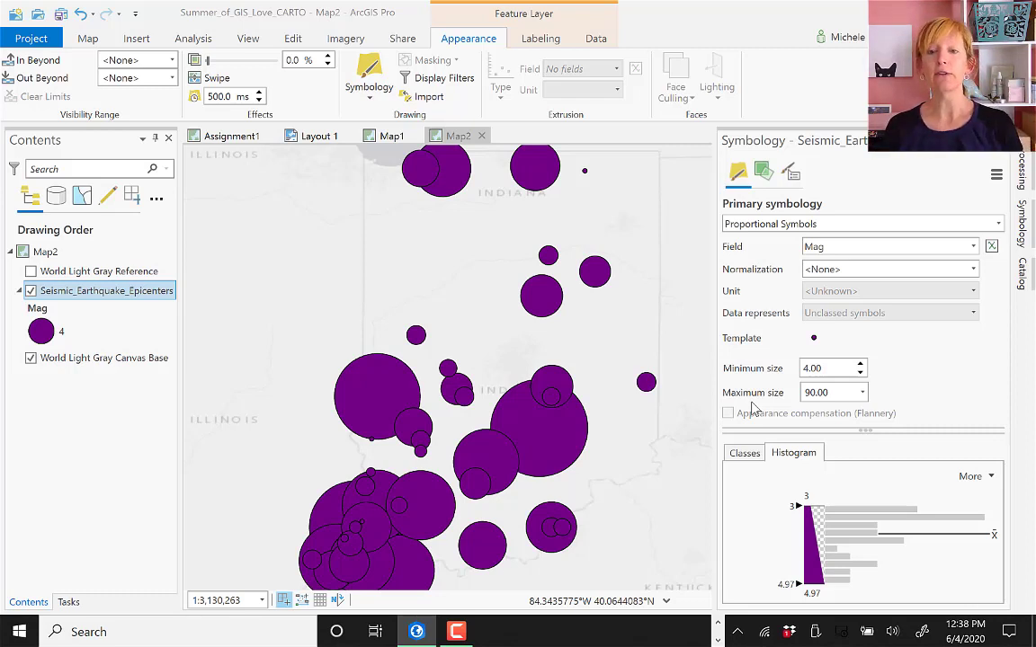
- Set the proportional symbol size range to minimum 3 and maximum 40
left_click(860, 372)
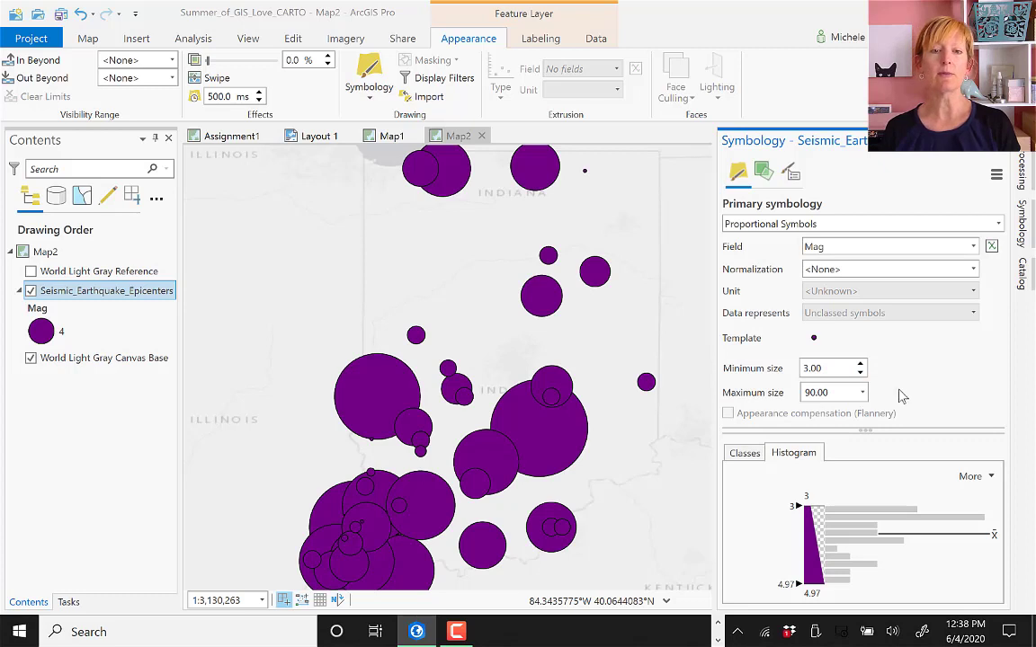
double_click(816, 393)
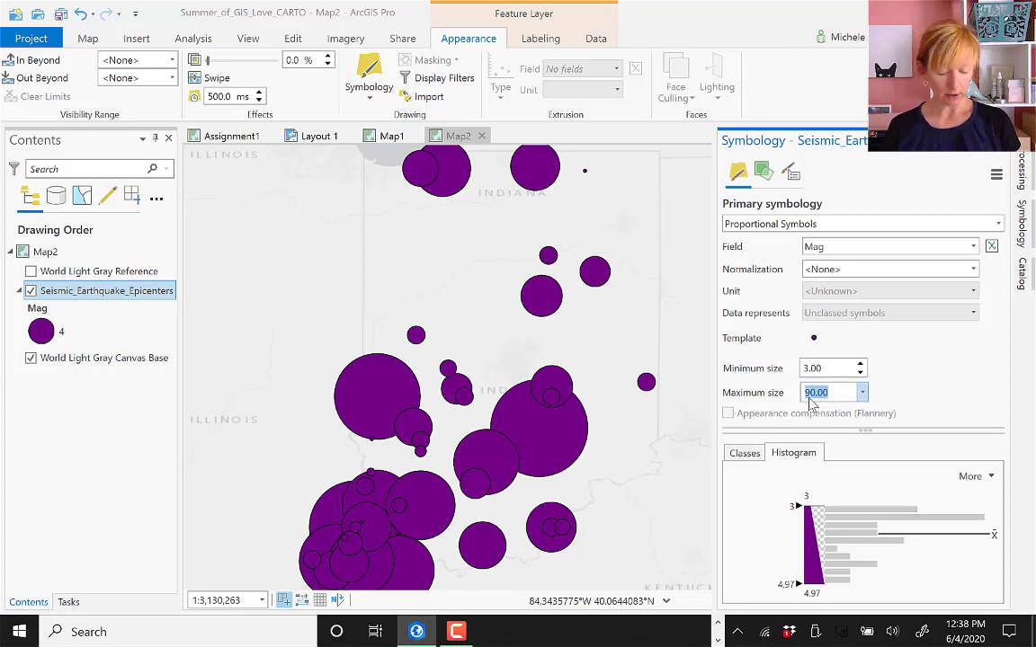
type("25")
key("Return")
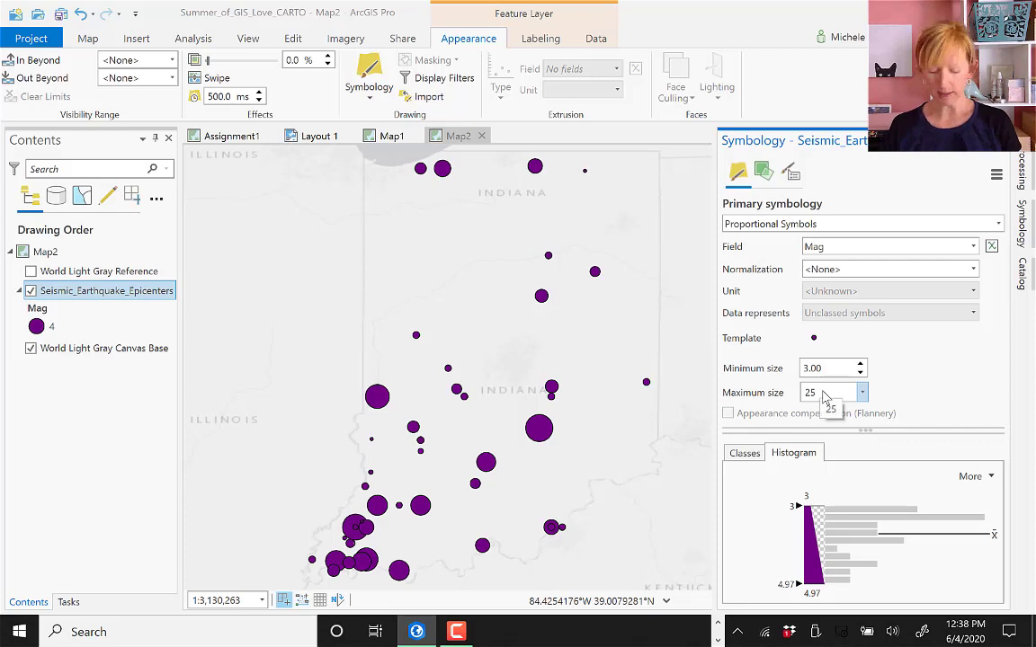
key("BackSpace")
key("BackSpace")
key("Return")
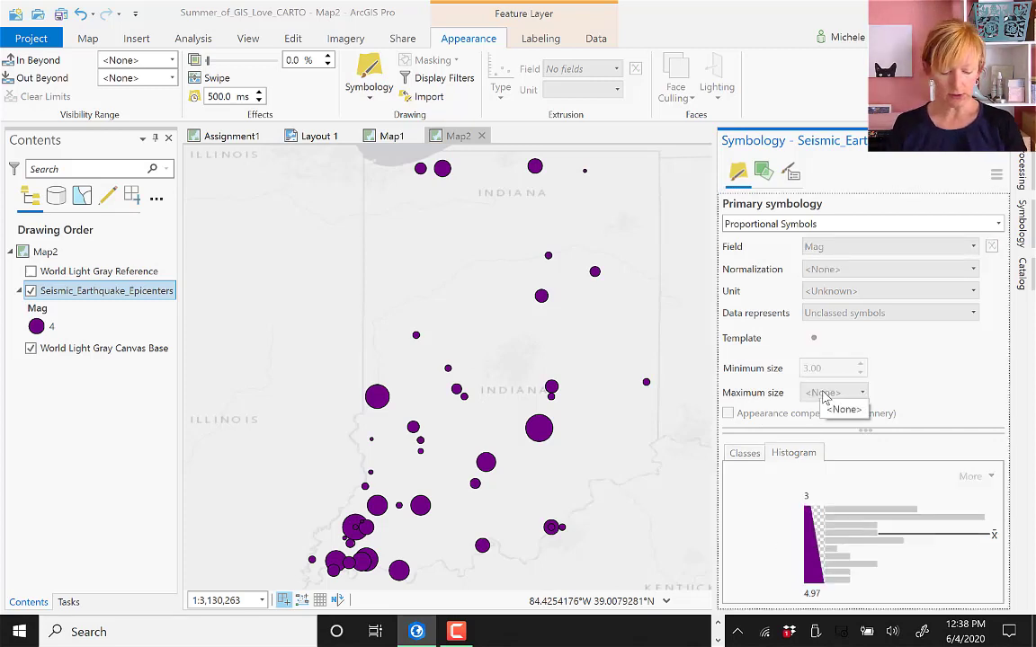
type("40")
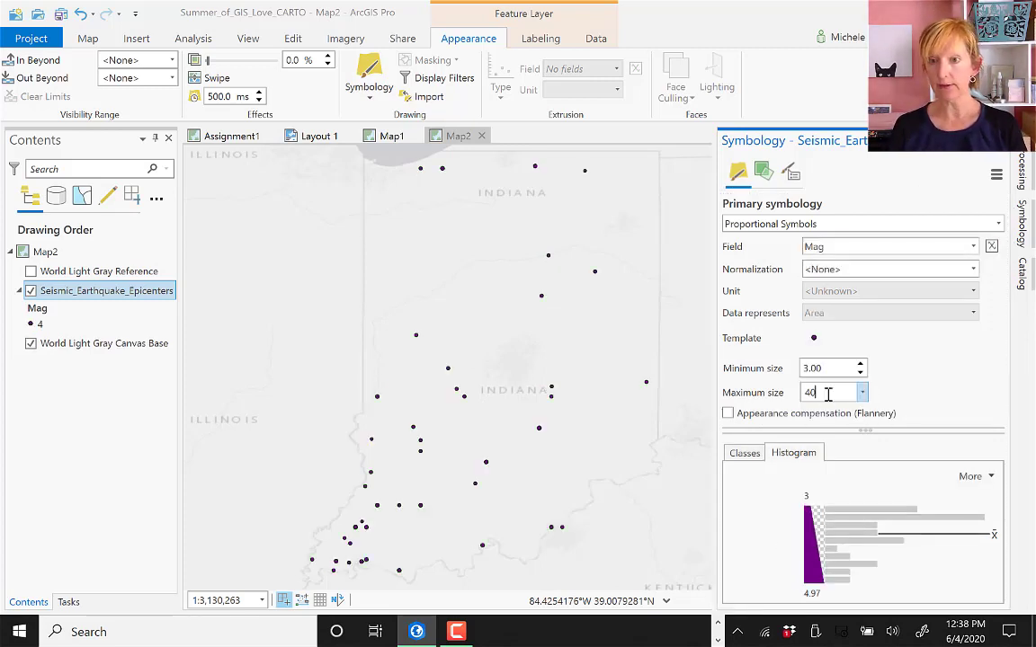
key("Return")
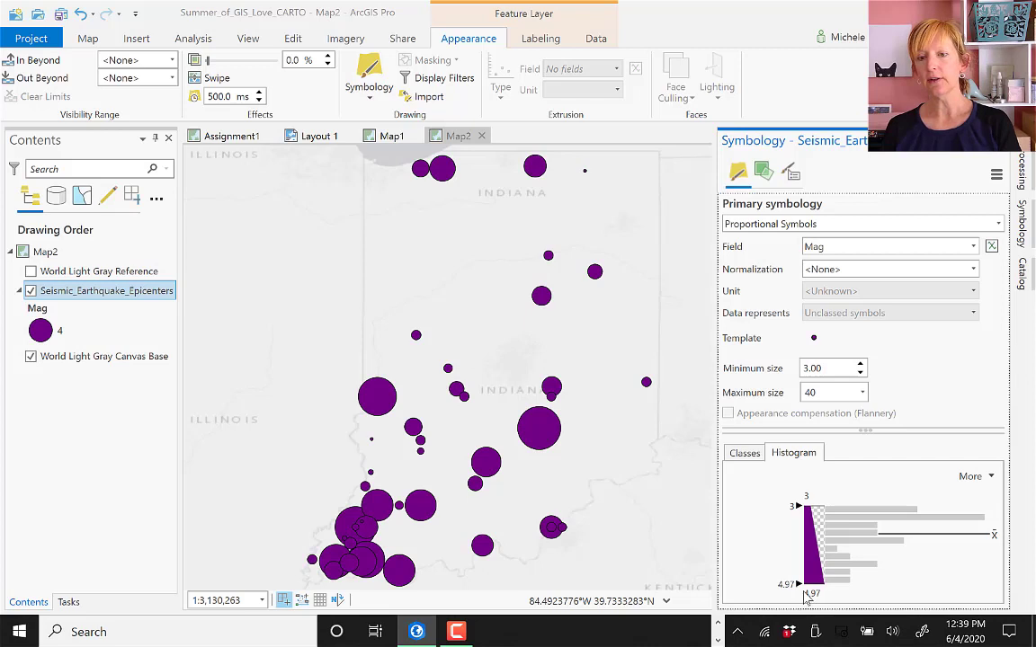
- Show the Classes tab in the Symbology pane
left_click(745, 453)
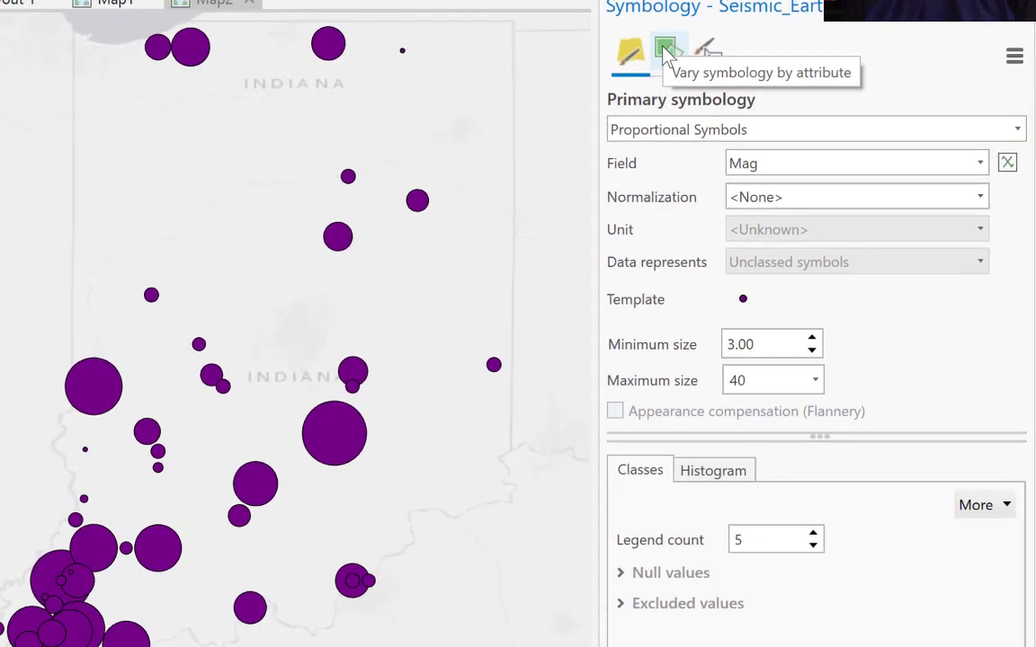
- Under Vary symbology by attribute, colour the epicenter circles by the Mag field
left_click(666, 52)
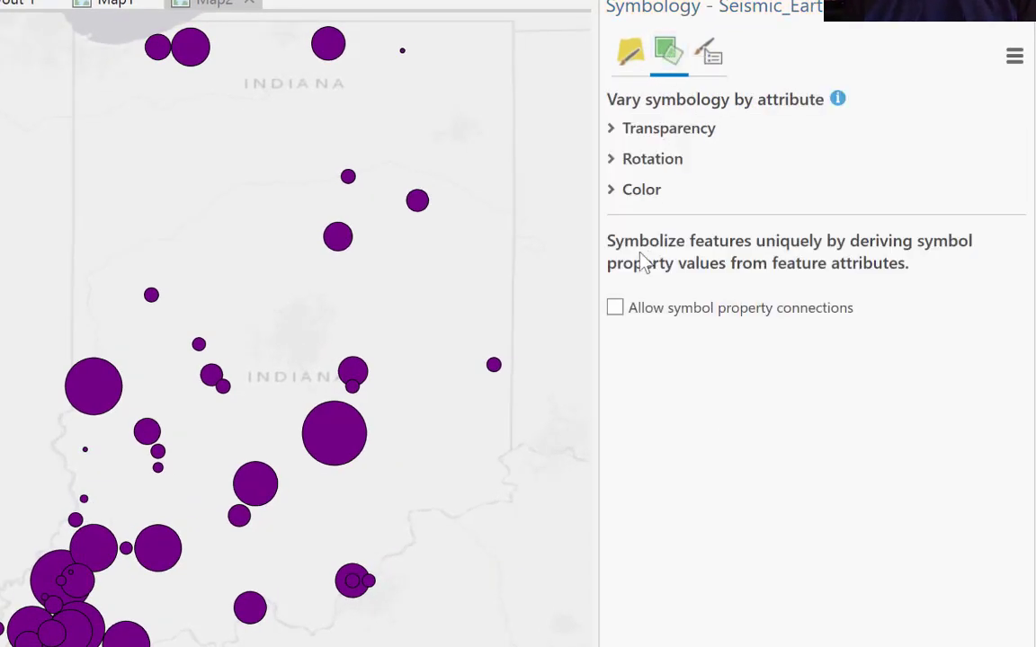
left_click(637, 194)
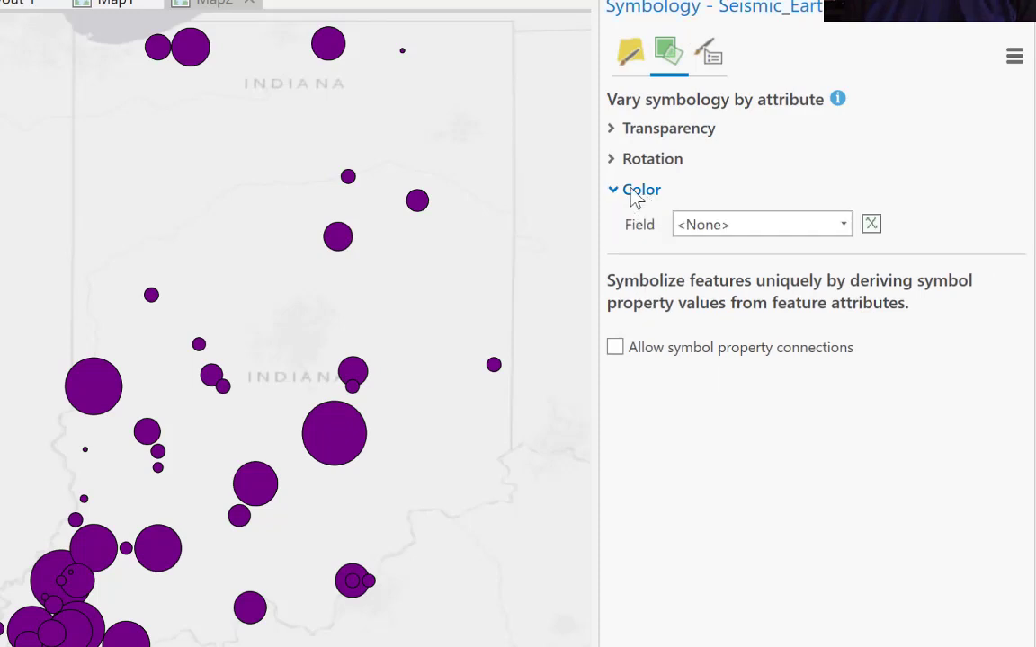
left_click(843, 226)
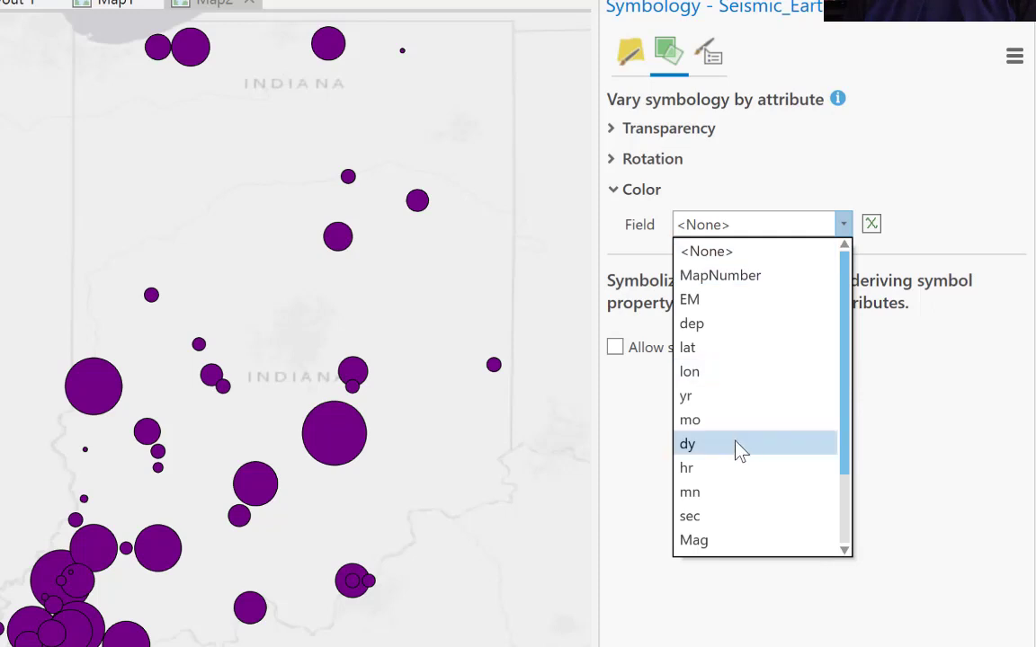
left_click(720, 543)
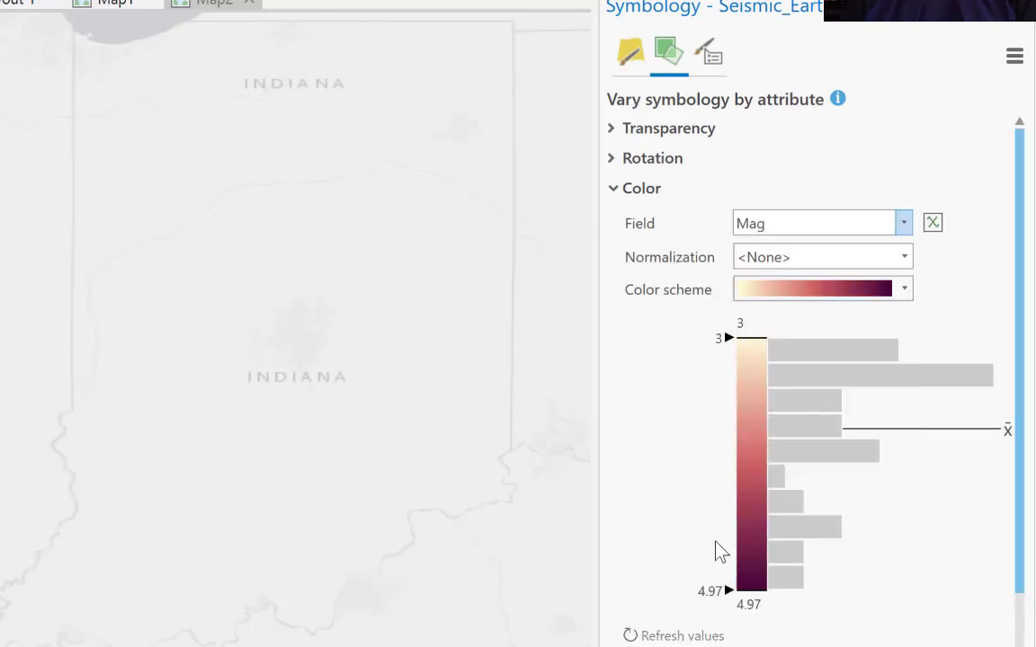